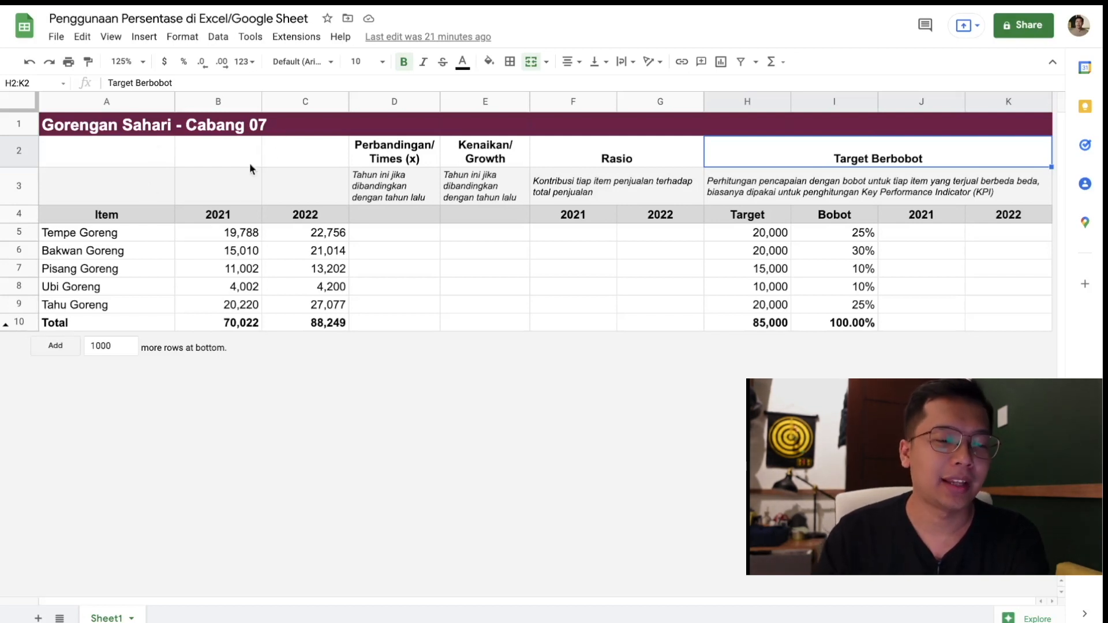
# Review the fried-snack item names and their 2021 and 2022 sales figures in B5:B9 and C5:C9.
pyautogui.click(93, 237)
pyautogui.click(117, 252)
pyautogui.click(123, 276)
pyautogui.click(126, 309)
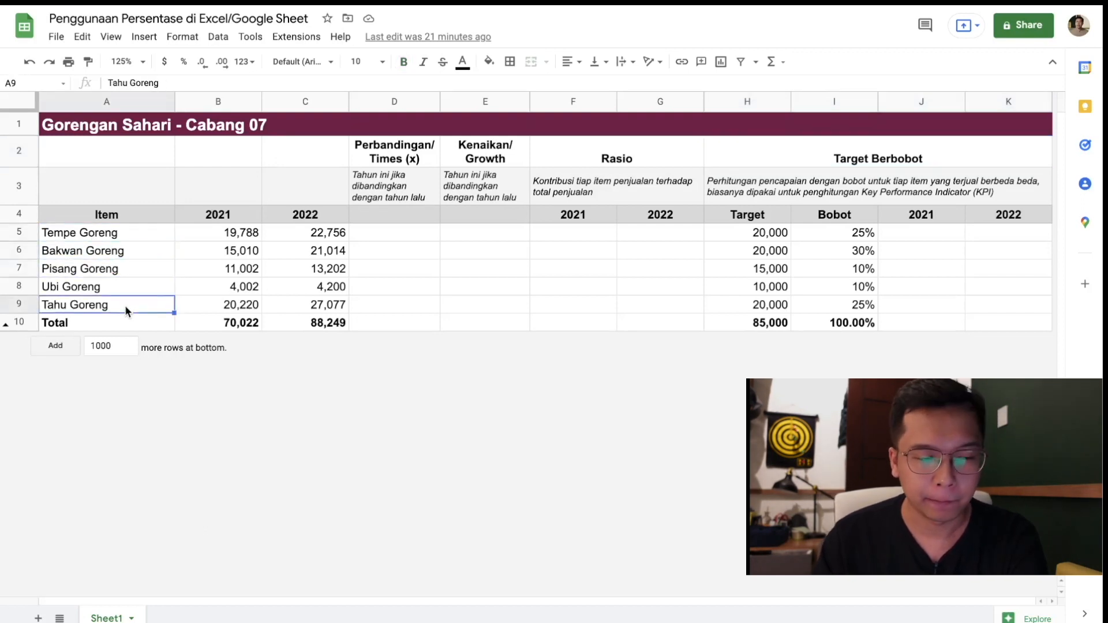
pyautogui.click(224, 219)
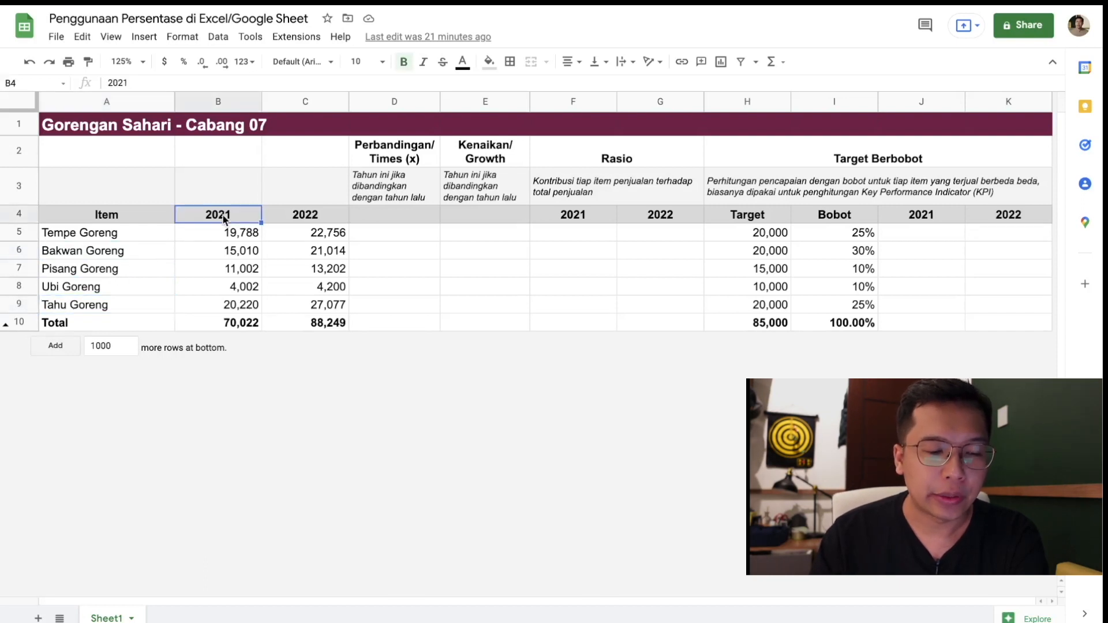
pyautogui.click(326, 218)
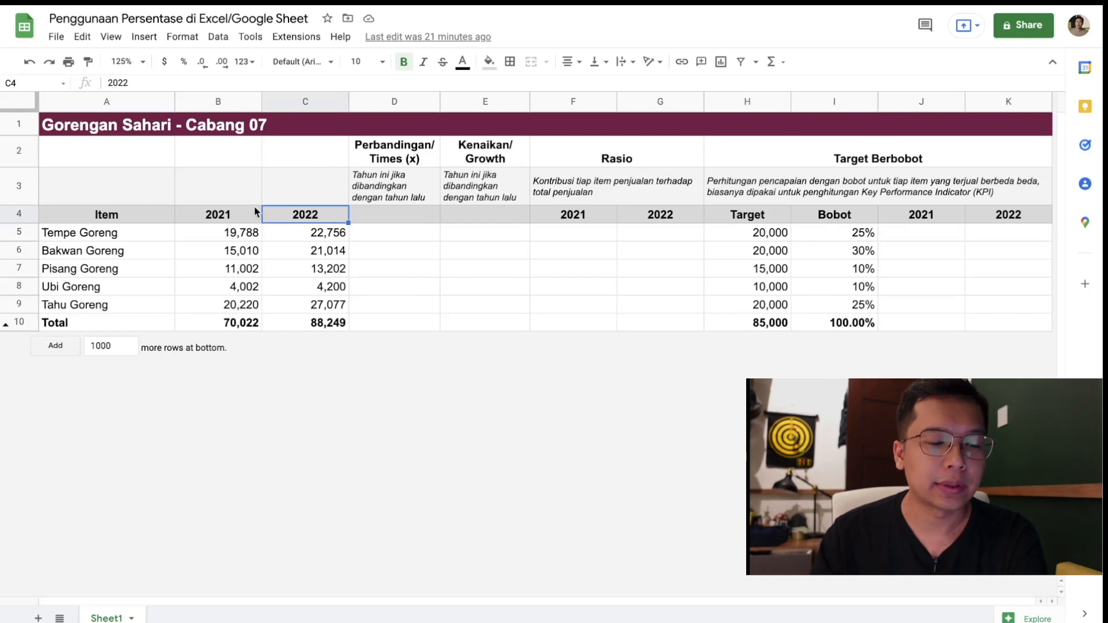
pyautogui.click(231, 214)
pyautogui.moveTo(237, 232); pyautogui.dragTo(239, 304)
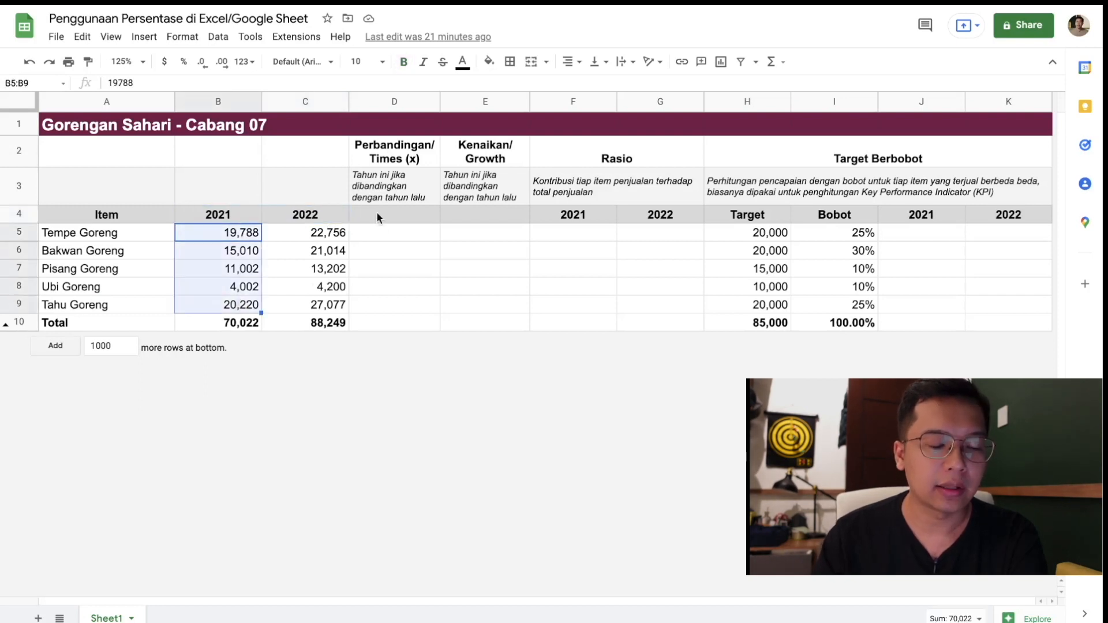
pyautogui.click(321, 212)
pyautogui.click(331, 238)
pyautogui.moveTo(331, 238); pyautogui.dragTo(338, 308)
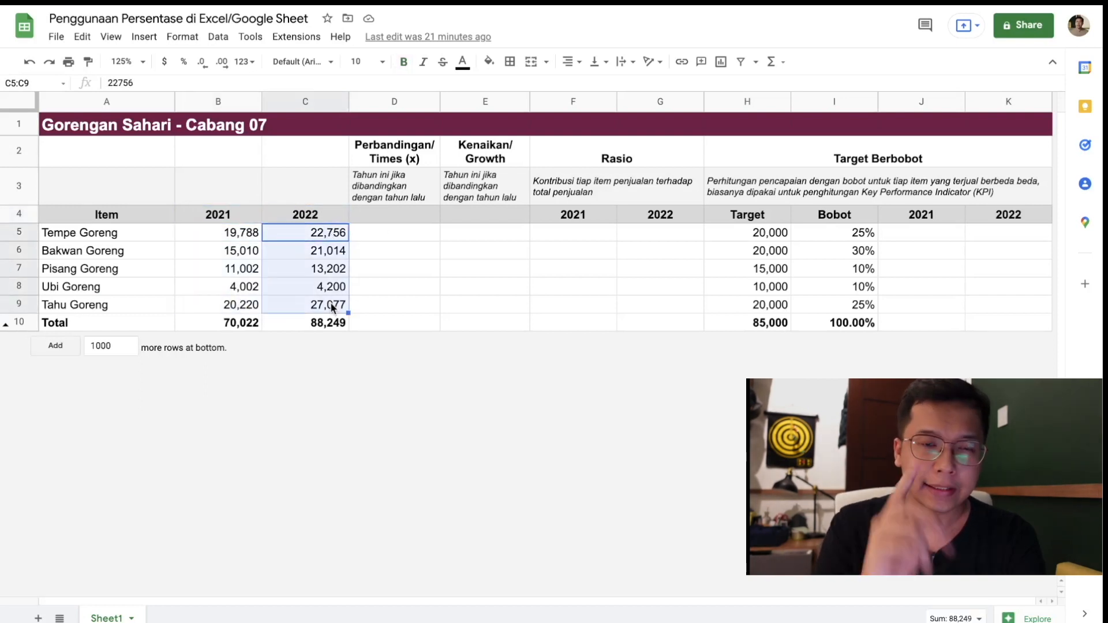
# Enter =C5/B5 in D5 to compare 2022 with 2021 sales, and accept the suggested autofill down to the Total row.
pyautogui.click(375, 246)
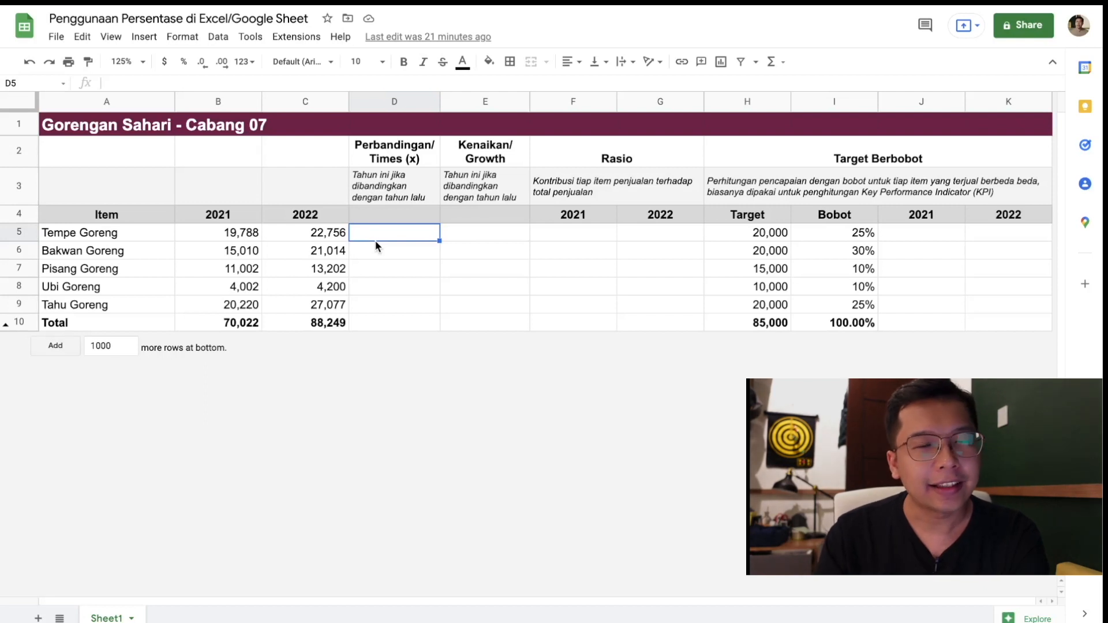
pyautogui.click(378, 276)
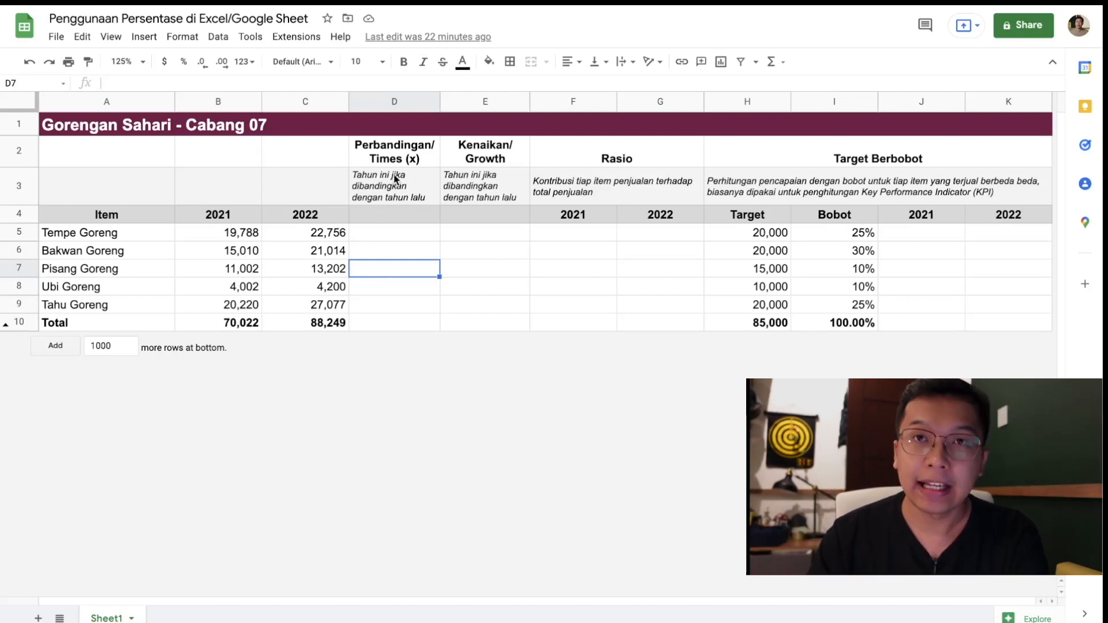
pyautogui.click(386, 233)
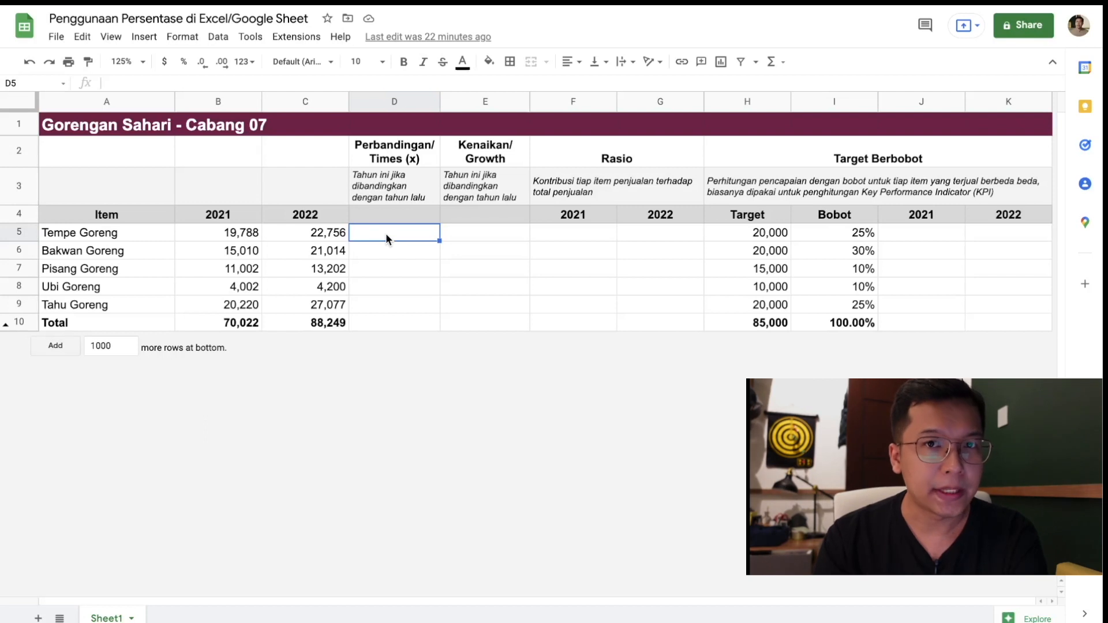
pyautogui.write('=')
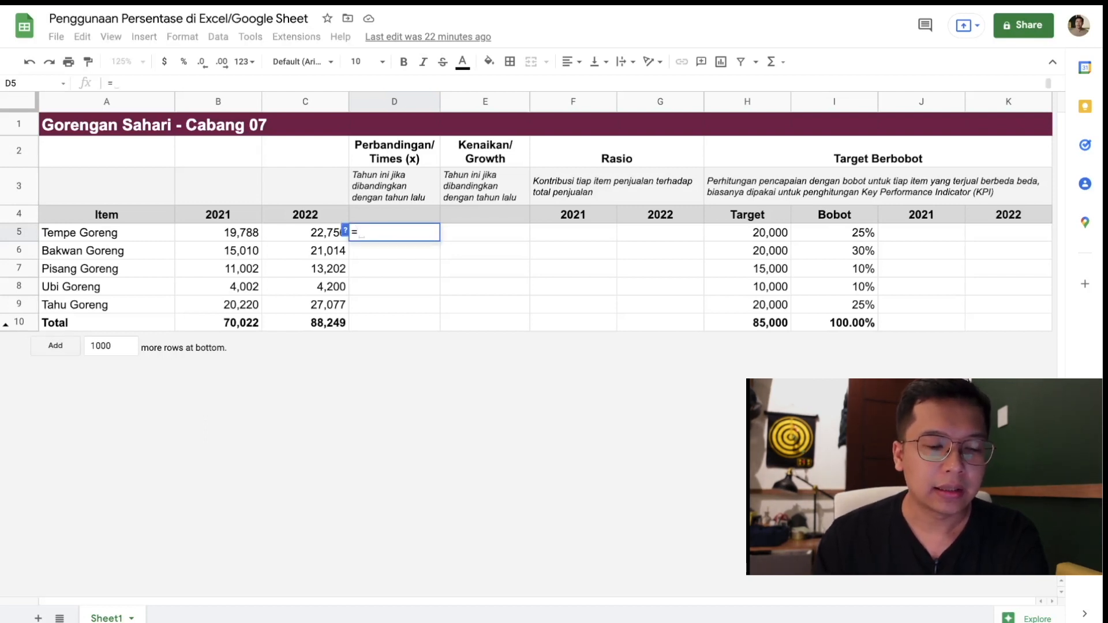
pyautogui.click(317, 232)
pyautogui.write('/')
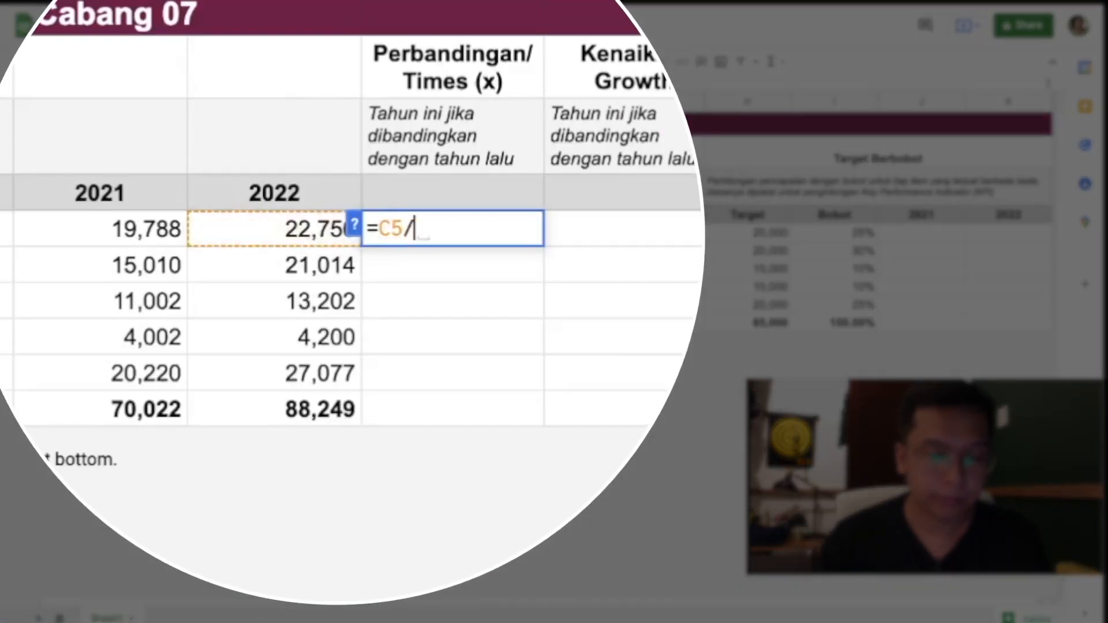
pyautogui.click(137, 239)
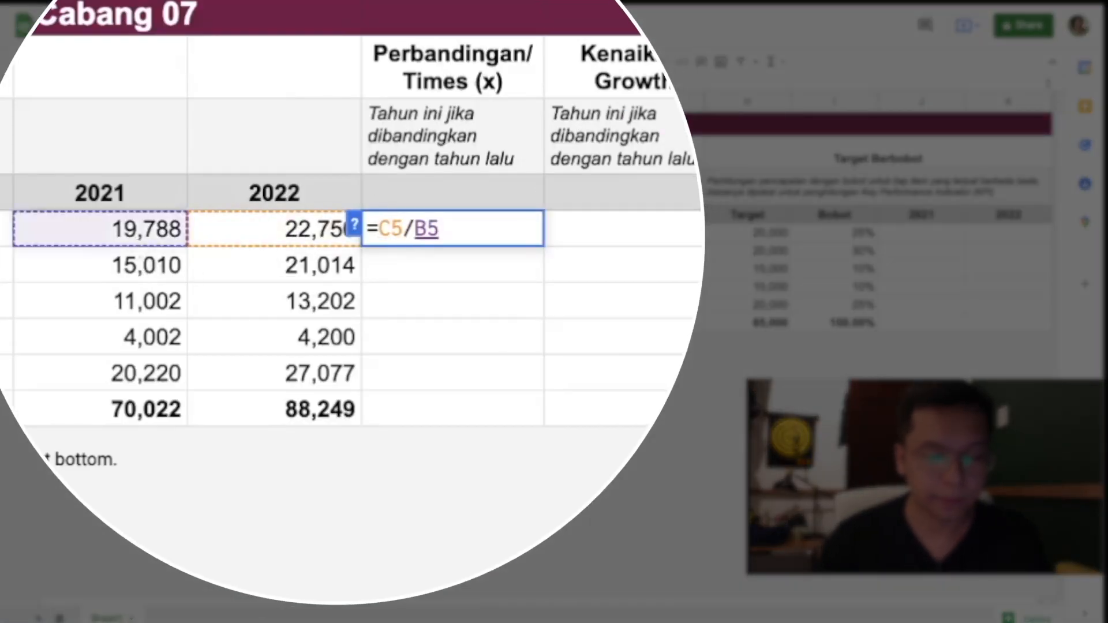
pyautogui.press('Return')
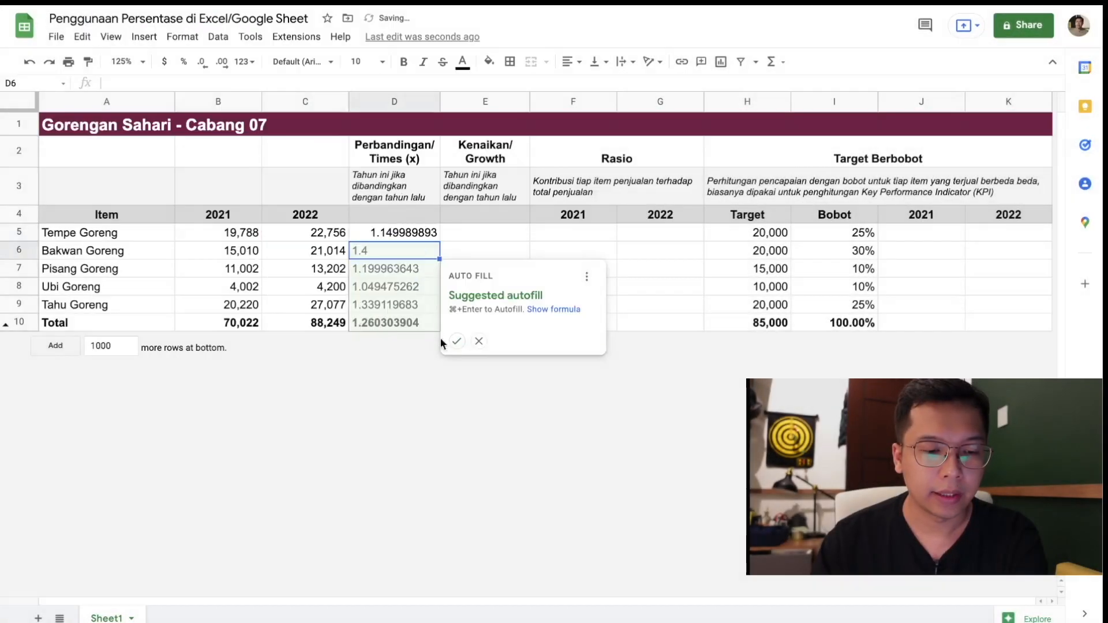
pyautogui.click(456, 345)
# Format the Perbandingan/Times (x) values in D5:D10 to show one decimal place.
pyautogui.moveTo(414, 234); pyautogui.dragTo(421, 324)
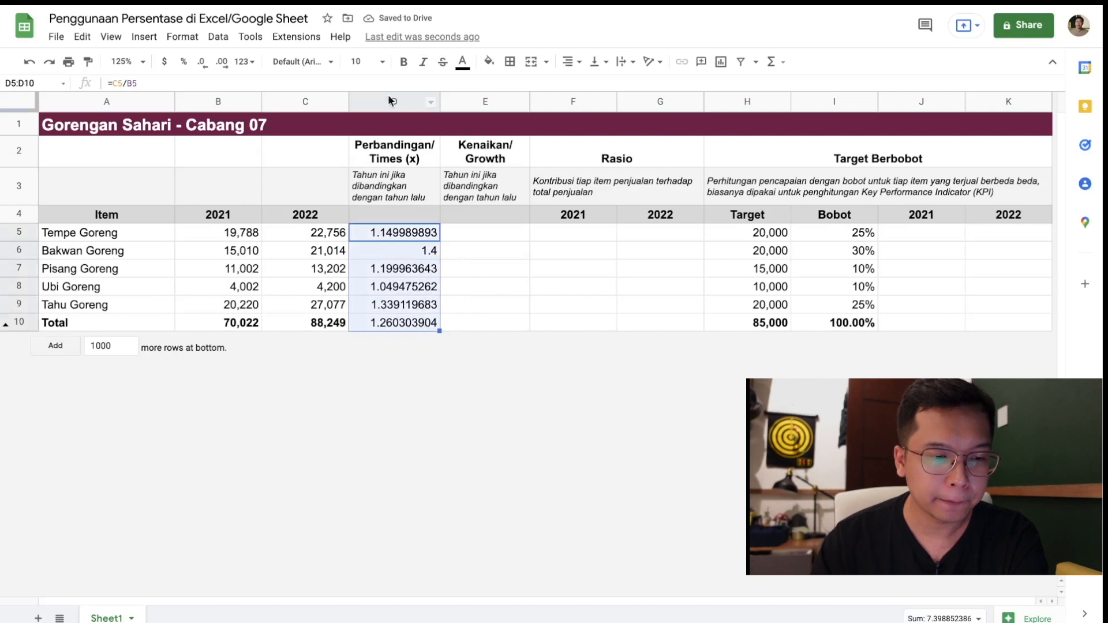
pyautogui.click(223, 62)
pyautogui.click(234, 68)
pyautogui.click(221, 66)
pyautogui.click(221, 67)
pyautogui.click(221, 67)
pyautogui.click(204, 63)
pyautogui.click(204, 63)
pyautogui.click(203, 63)
pyautogui.click(203, 64)
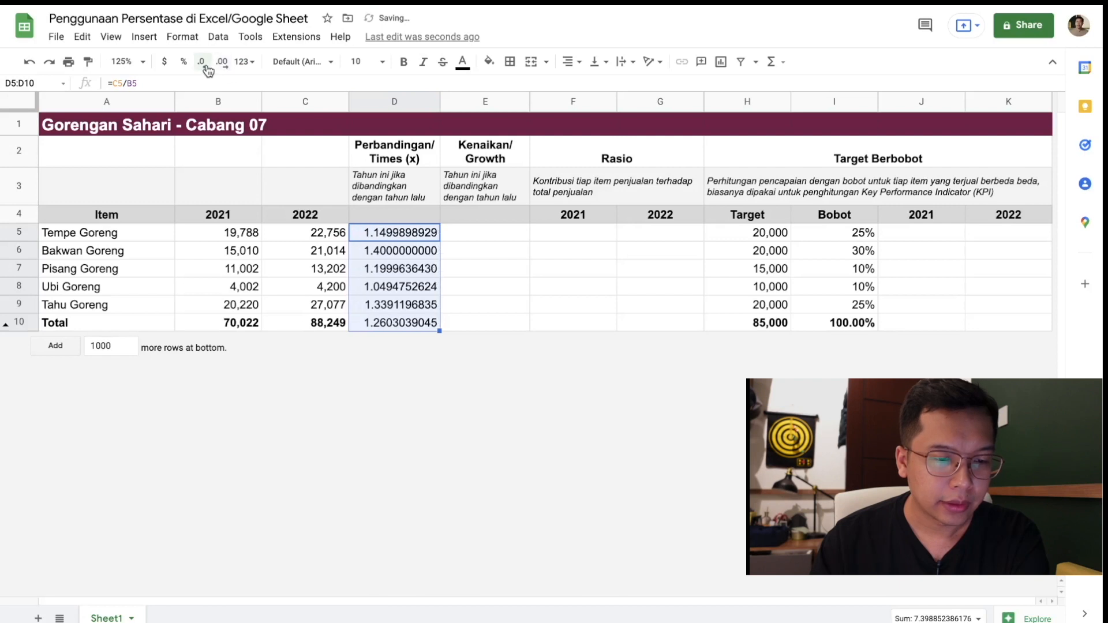
pyautogui.click(203, 64)
pyautogui.click(203, 64)
pyautogui.click(204, 63)
pyautogui.click(203, 64)
pyautogui.click(207, 66)
pyautogui.click(206, 66)
pyautogui.click(206, 67)
pyautogui.click(206, 67)
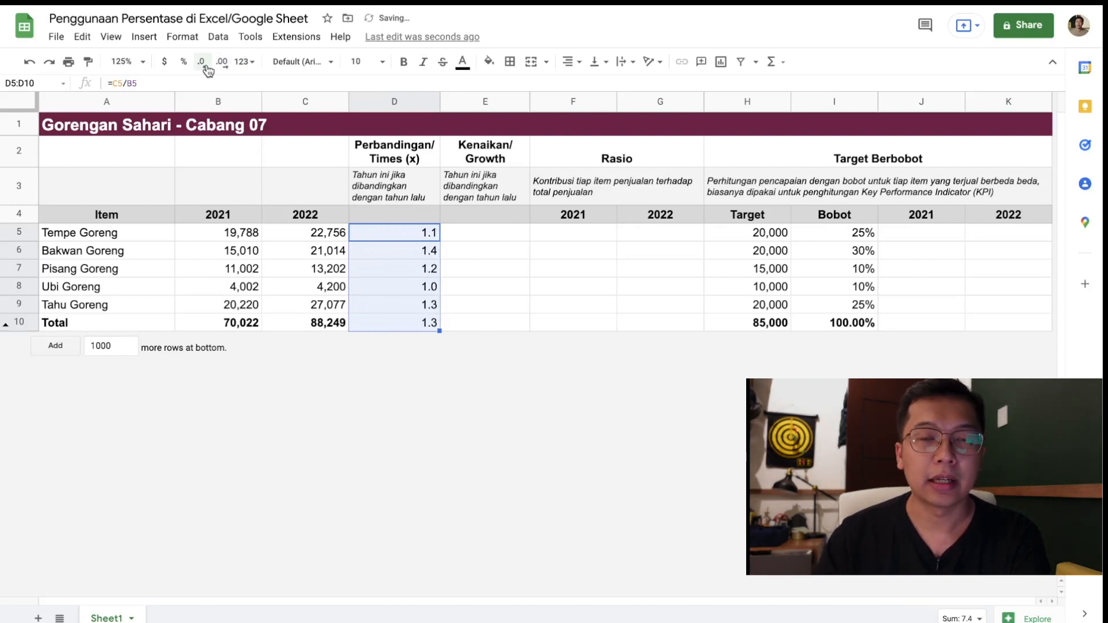
# Examine the year-to-year comparison results for Tempe Goreng and Bakwan Goreng against their sales figures.
pyautogui.click(370, 365)
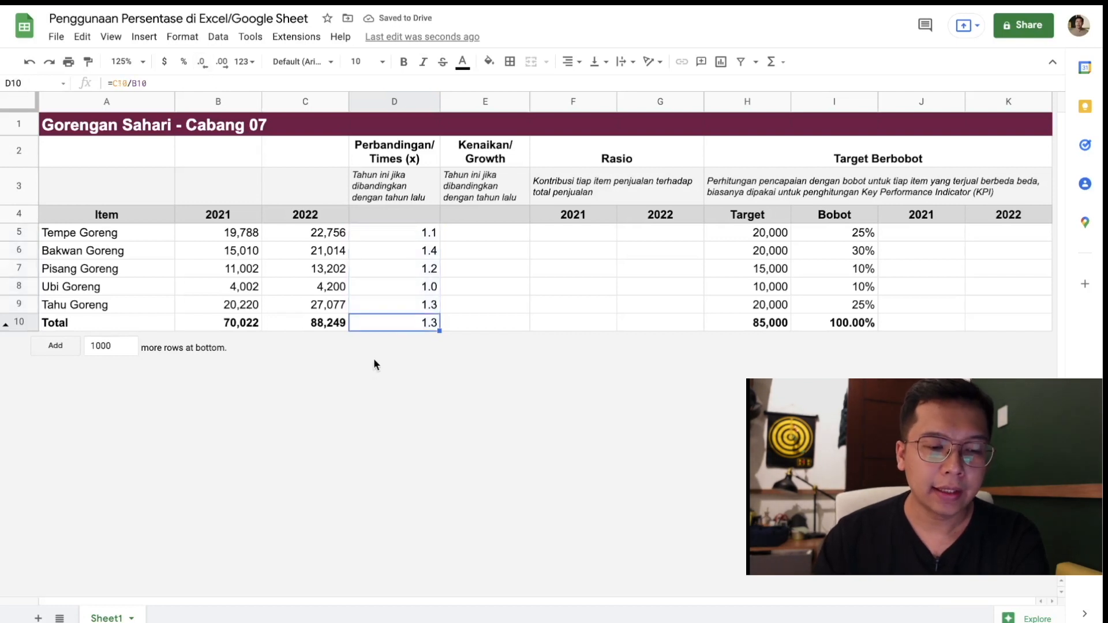
pyautogui.click(412, 232)
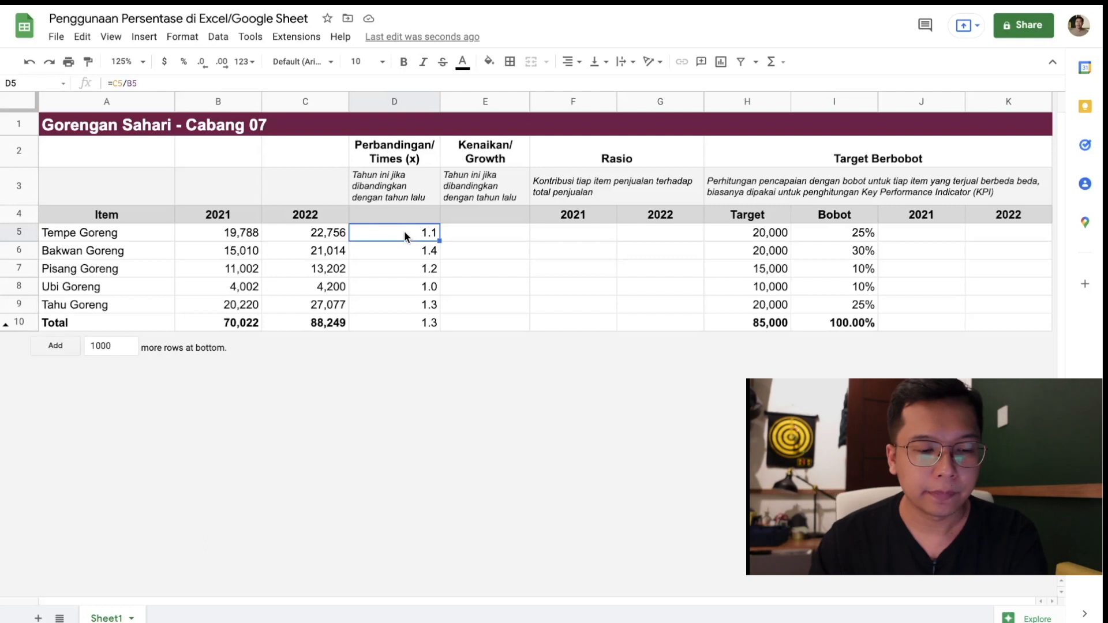
pyautogui.click(333, 237)
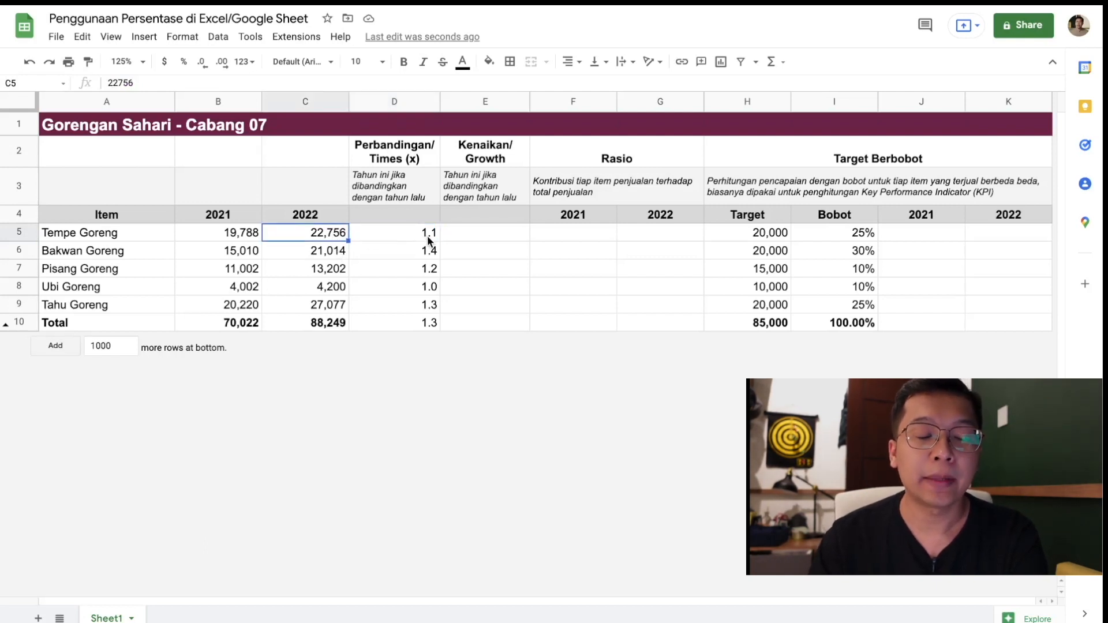
pyautogui.click(243, 234)
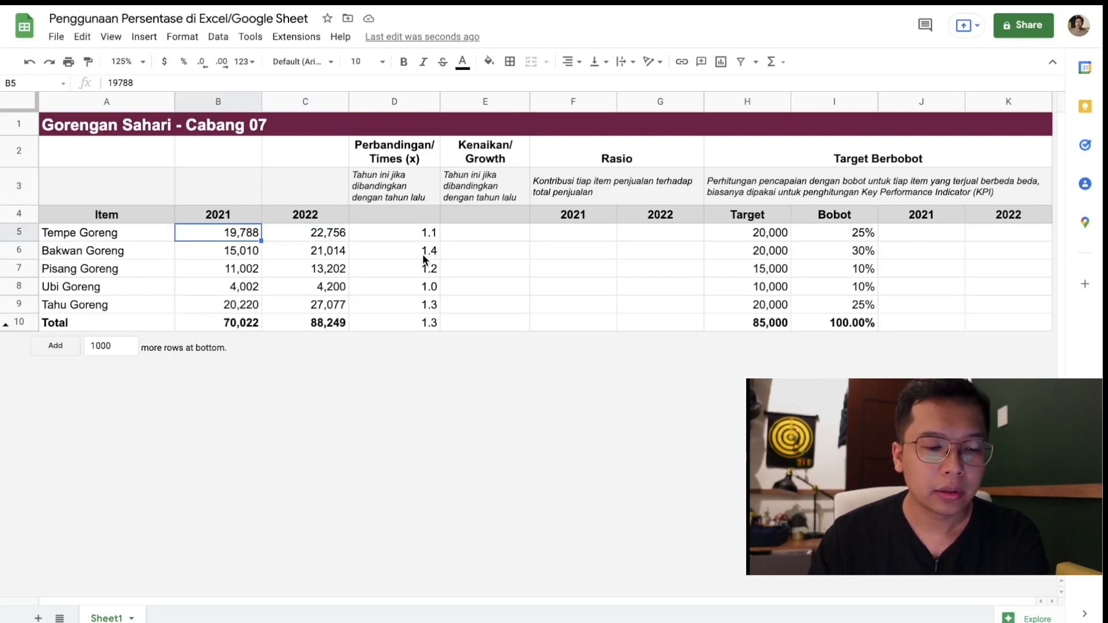
pyautogui.click(209, 251)
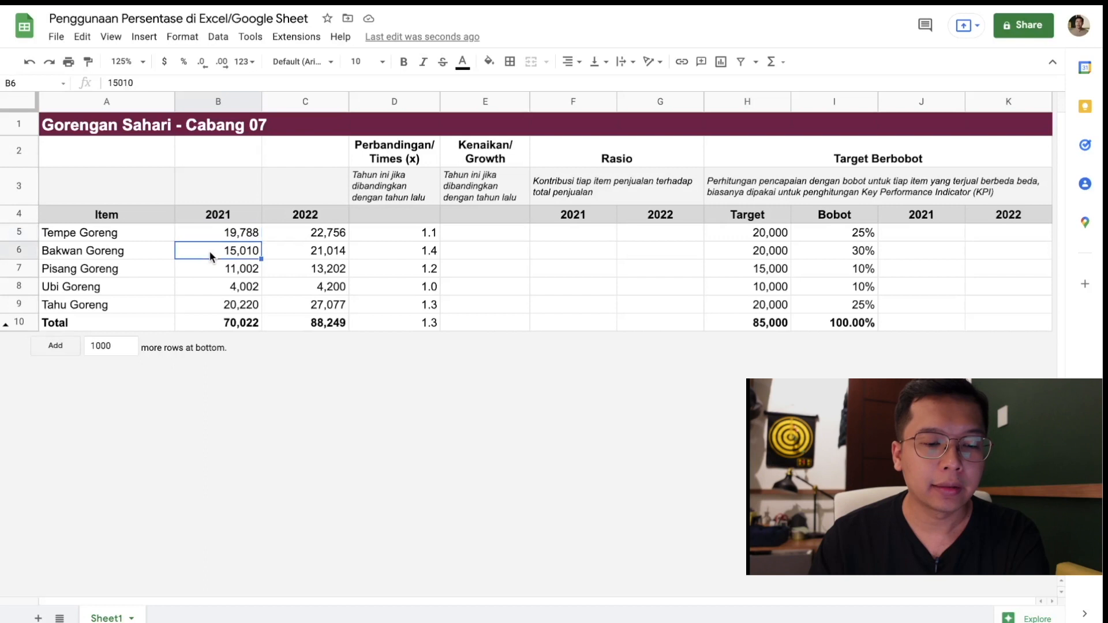
pyautogui.click(433, 254)
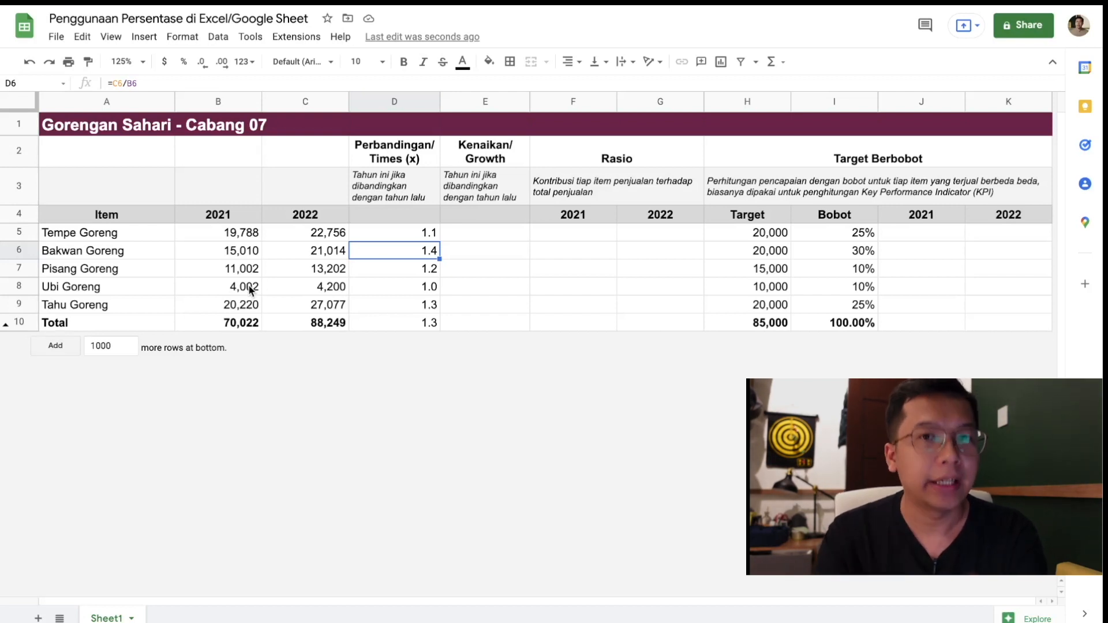
# Enter =(C5-B5)/B5 in E5 for the Kenaikan/Growth and accept the suggested autofill down to the Total row.
pyautogui.click(449, 232)
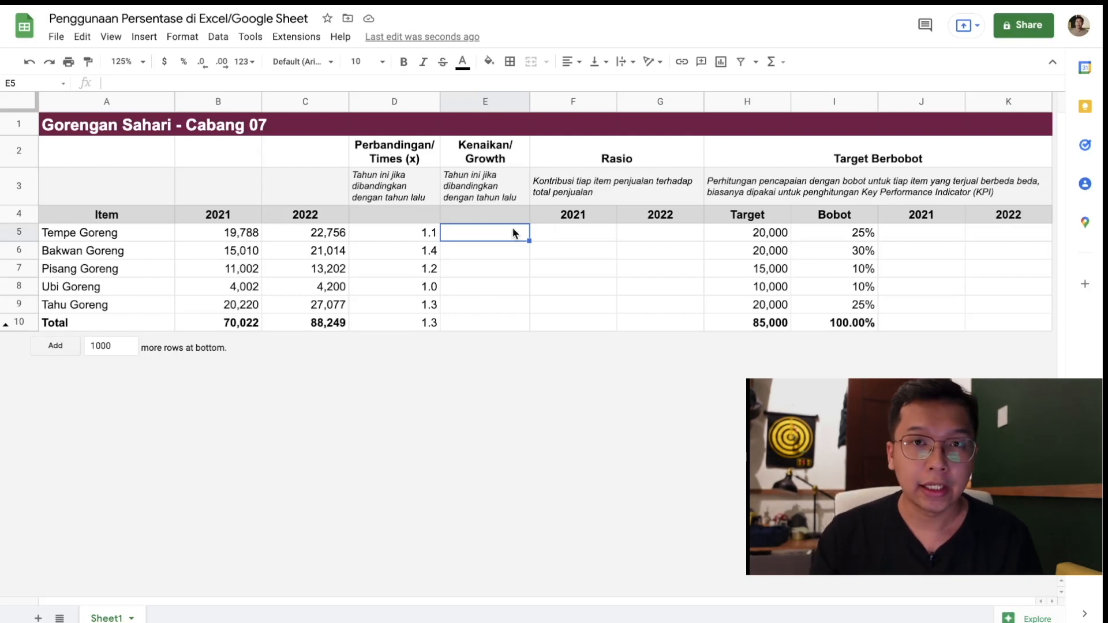
pyautogui.write('=')
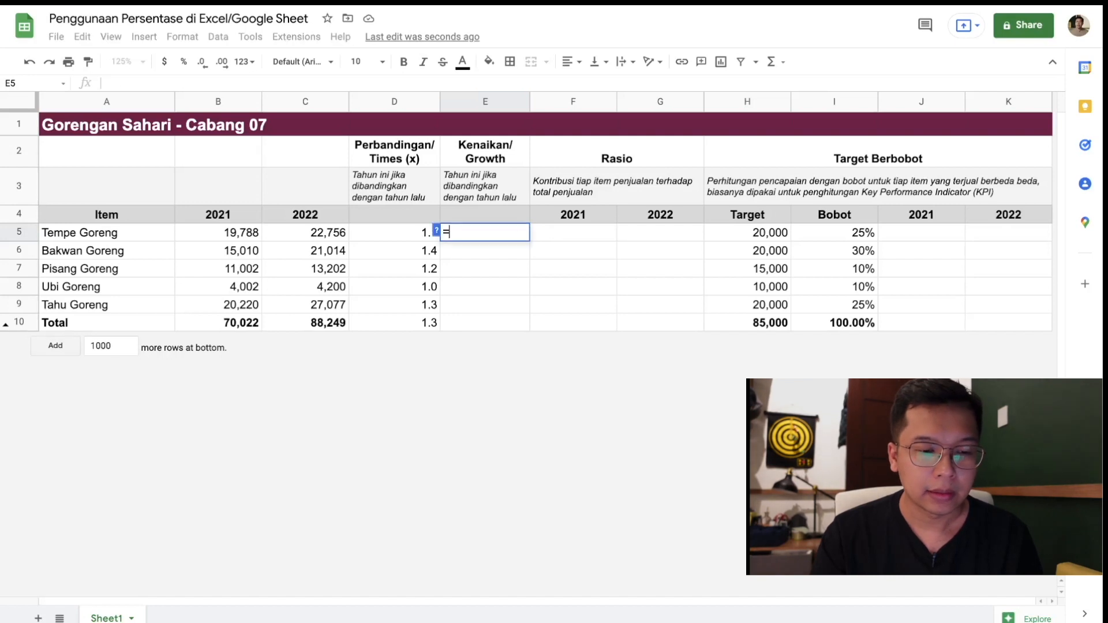
pyautogui.click(339, 236)
pyautogui.write('-')
pyautogui.click(248, 237)
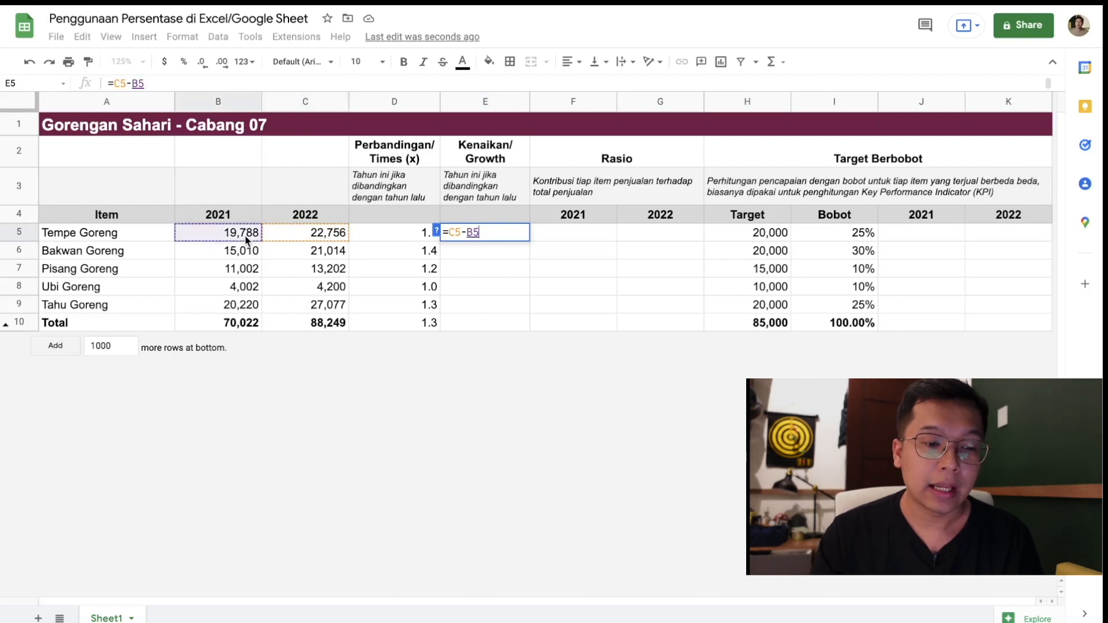
pyautogui.click(449, 232)
pyautogui.write('(')
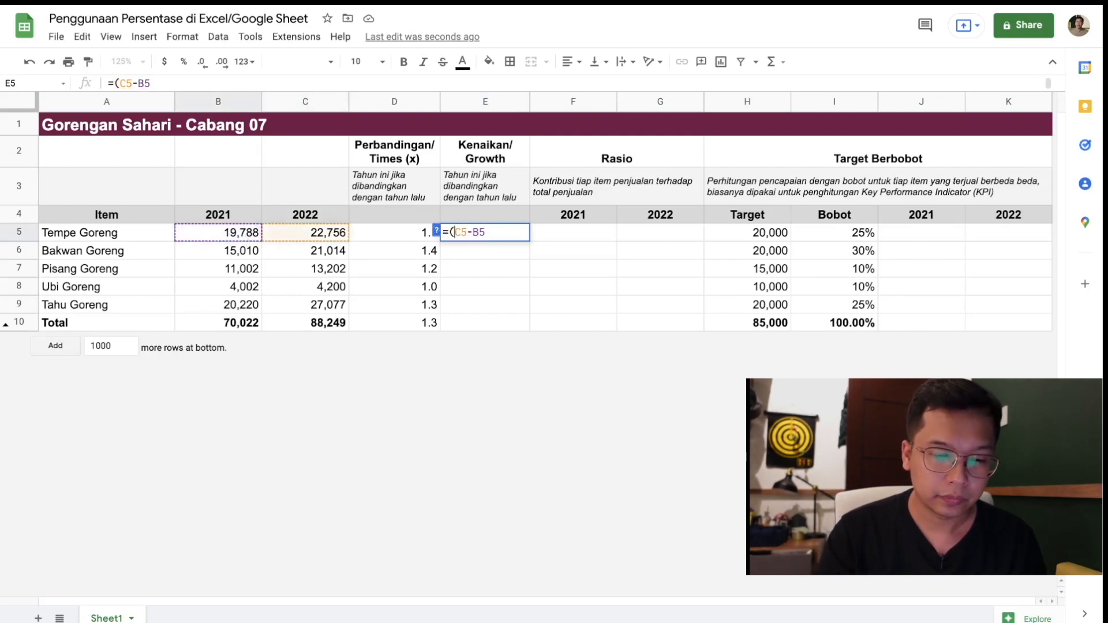
pyautogui.click(501, 231)
pyautogui.write(')')
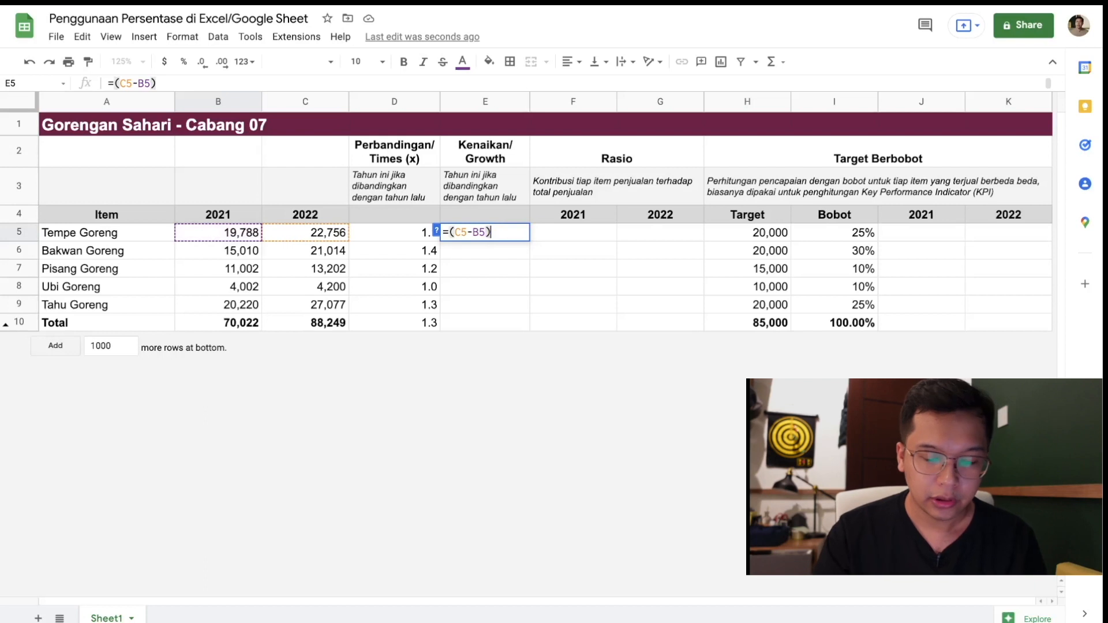
pyautogui.write('/')
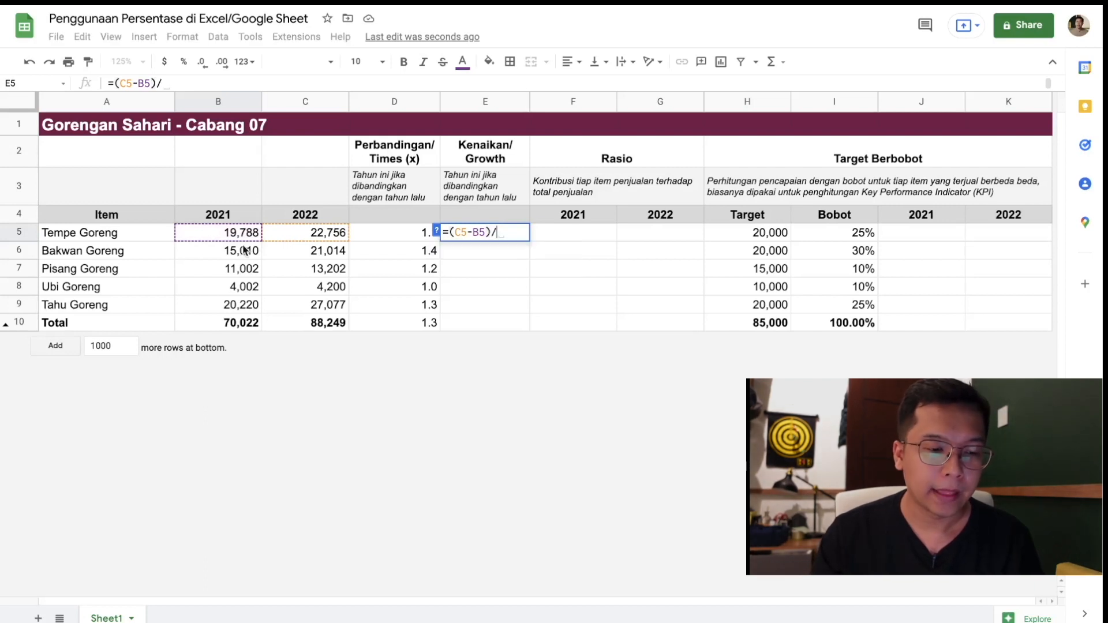
pyautogui.click(230, 235)
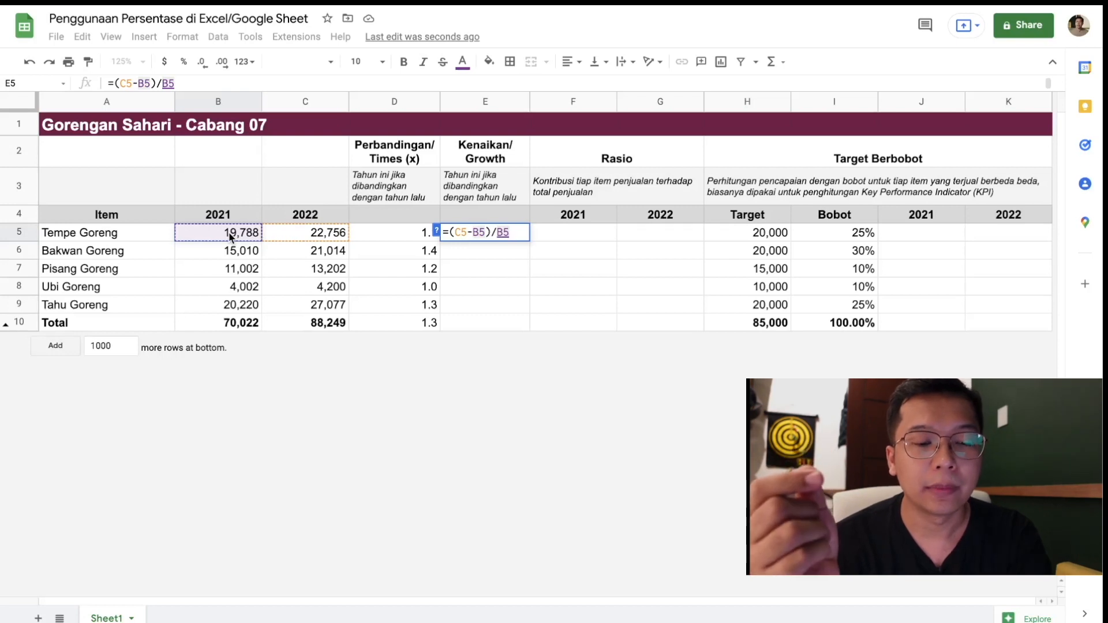
pyautogui.press('Return')
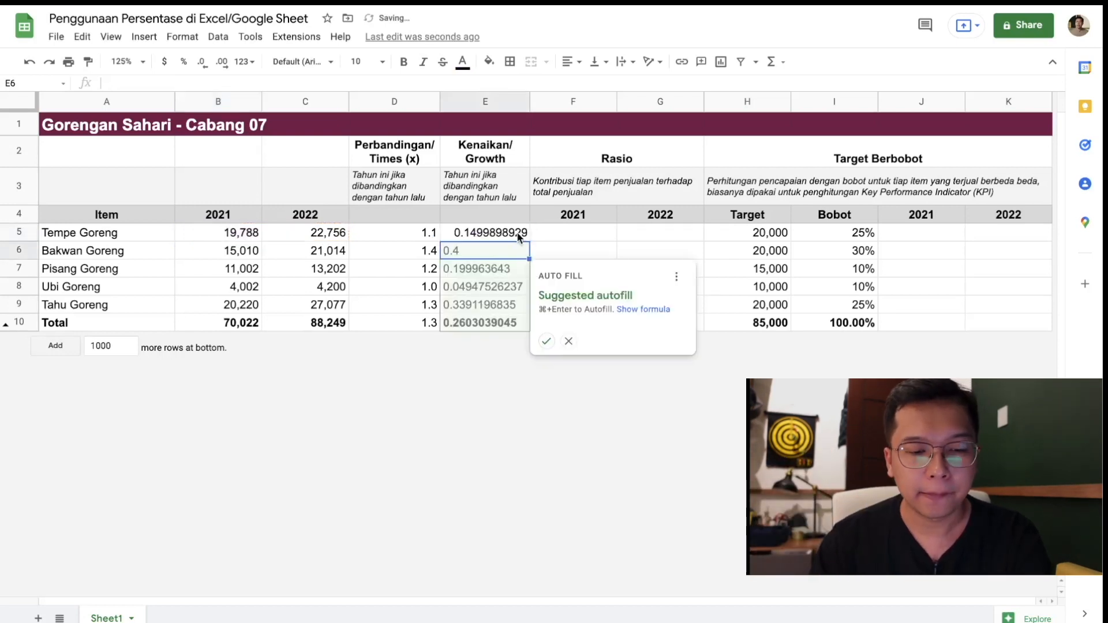
pyautogui.click(545, 342)
# Format the growth values in E5:E10 as percentages without decimal places.
pyautogui.moveTo(472, 234); pyautogui.dragTo(490, 319)
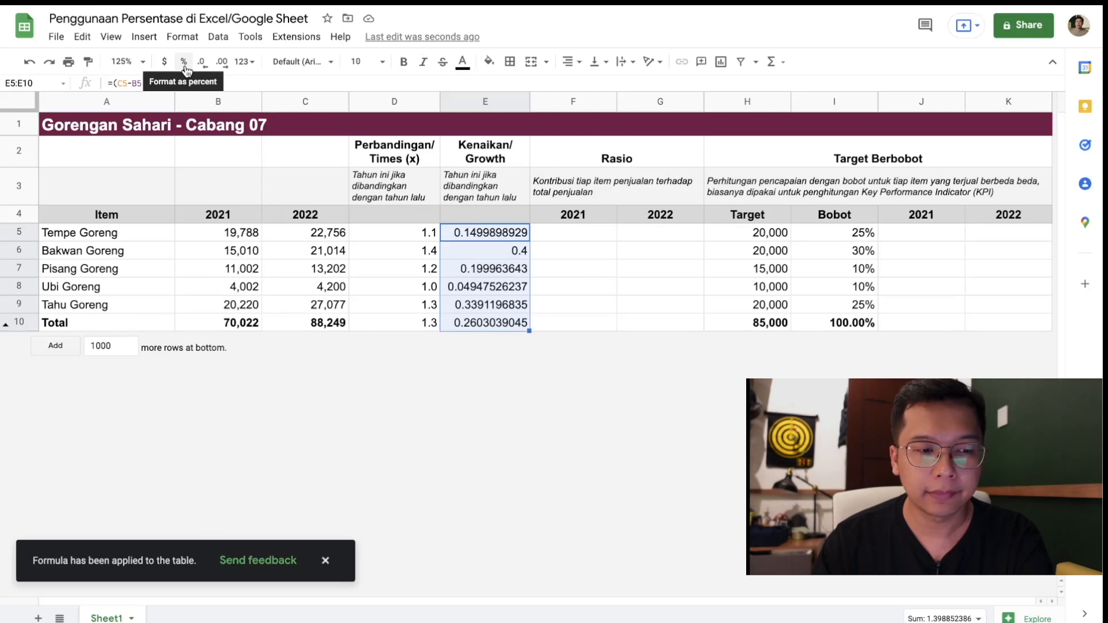
pyautogui.click(184, 64)
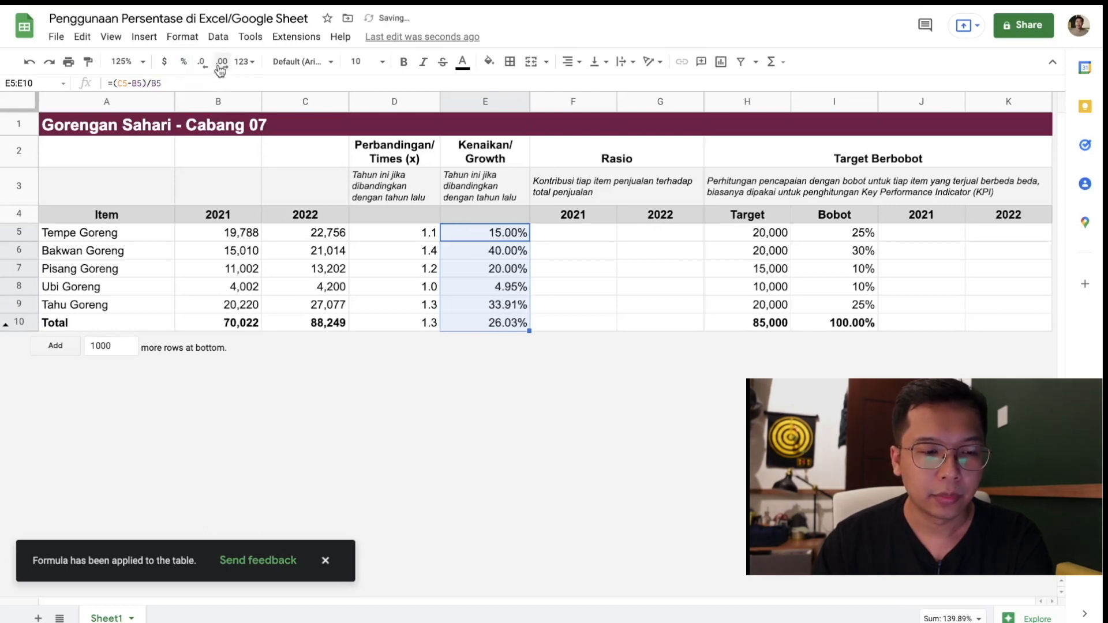
pyautogui.click(203, 64)
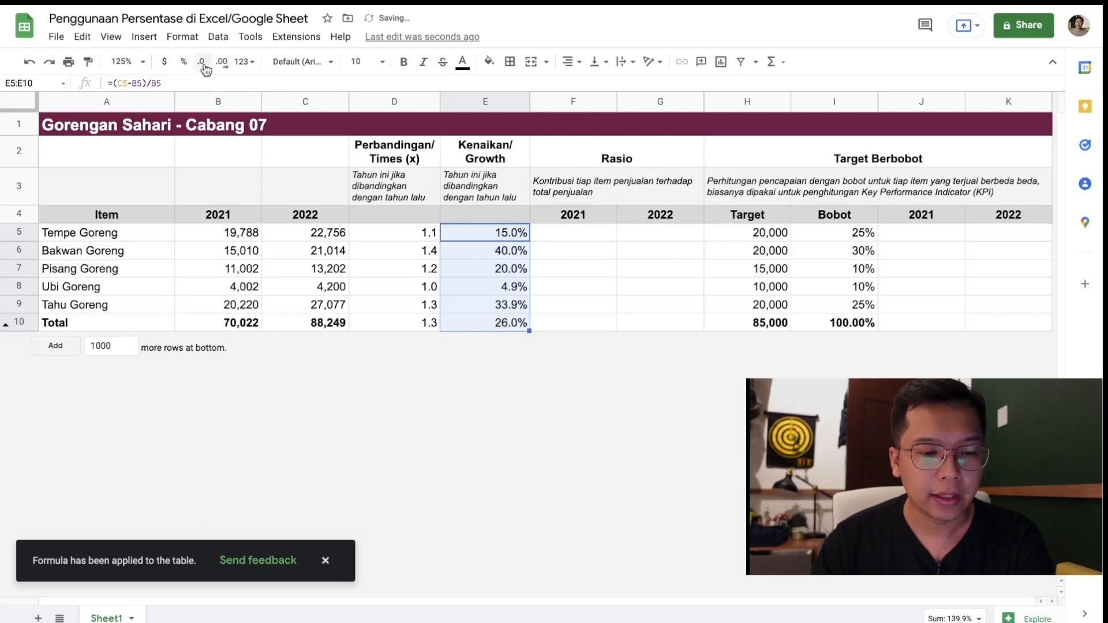
pyautogui.click(203, 65)
# Examine the Kenaikan/Growth percentages for Tempe Goreng and Bakwan Goreng against their 2021 and 2022 sales figures.
pyautogui.click(573, 323)
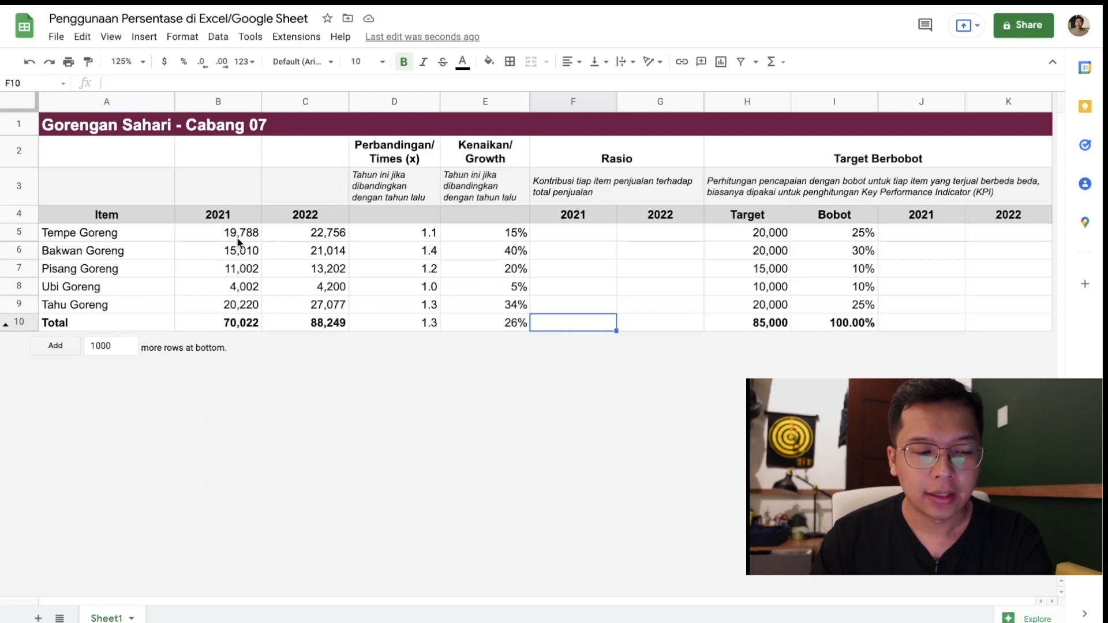
pyautogui.click(144, 235)
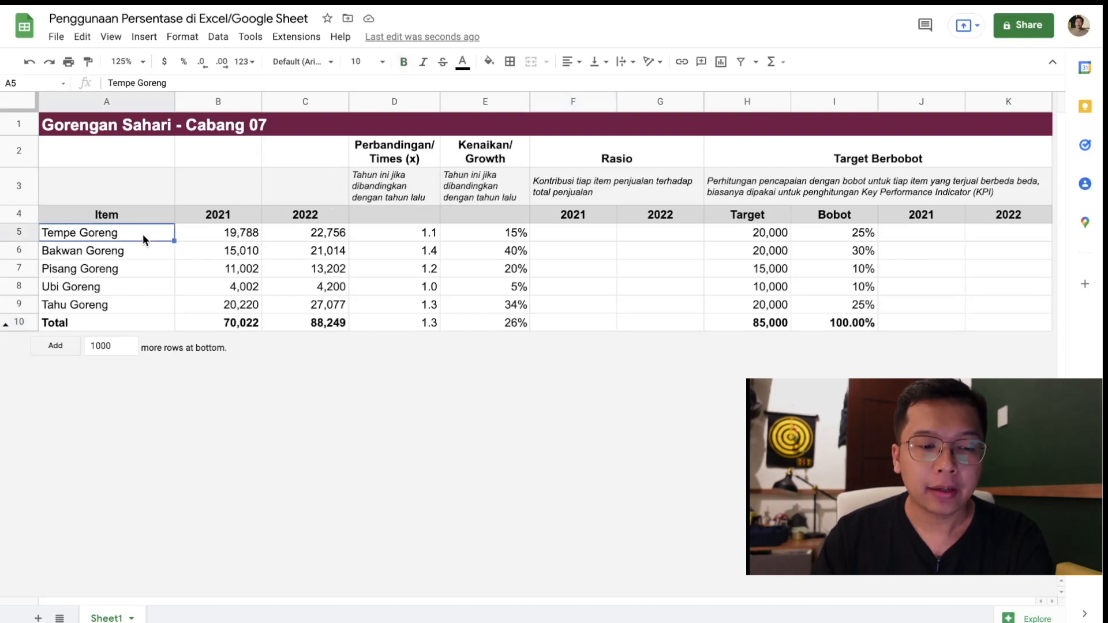
pyautogui.click(337, 236)
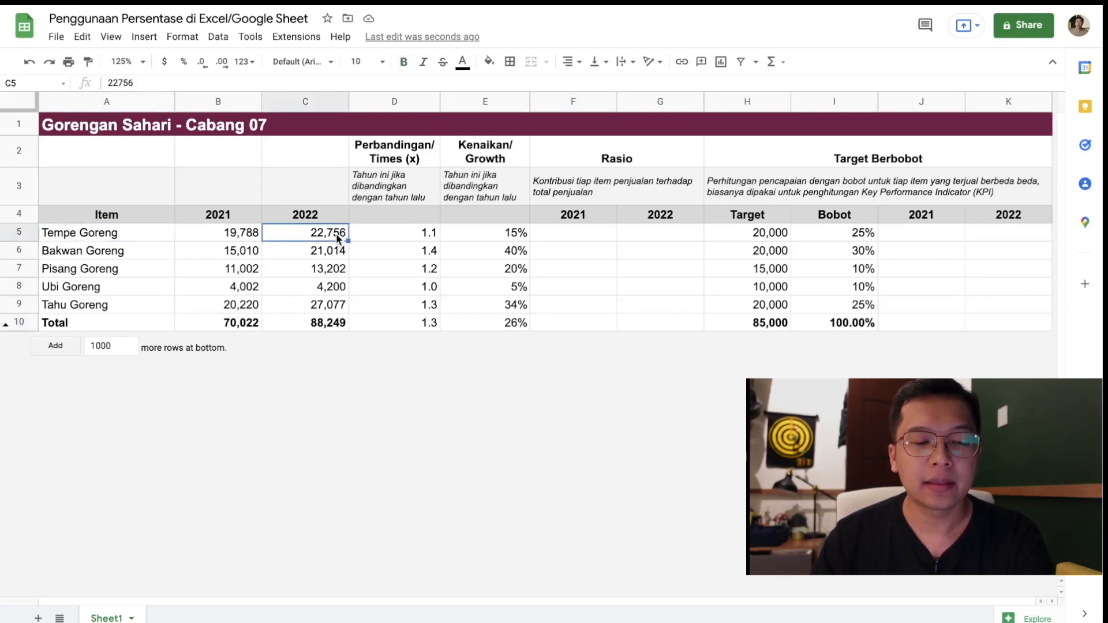
pyautogui.click(504, 238)
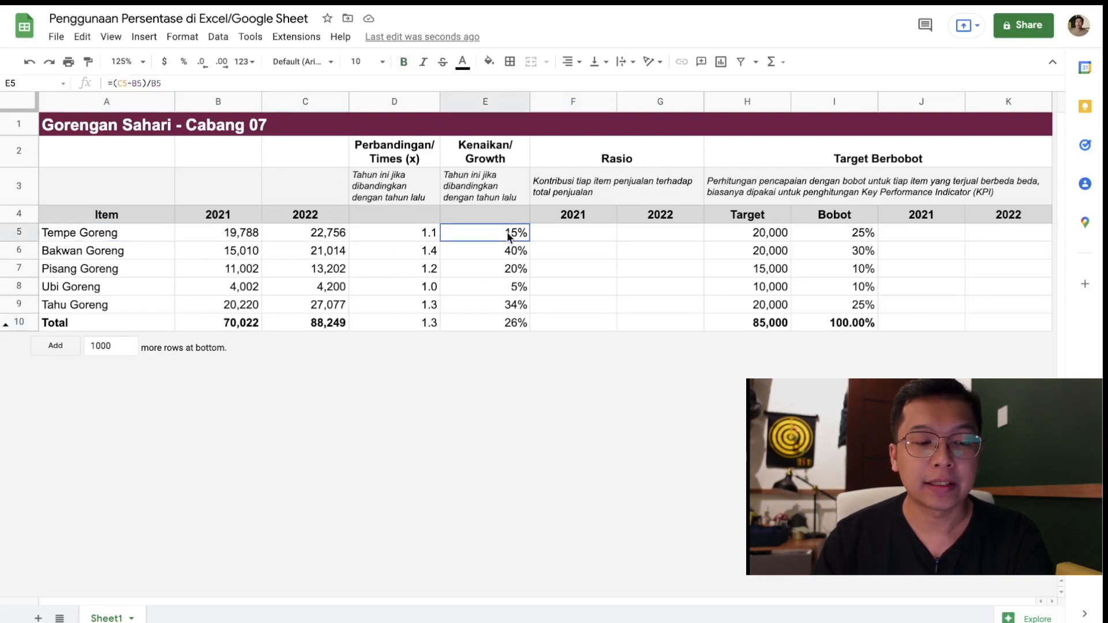
pyautogui.click(231, 238)
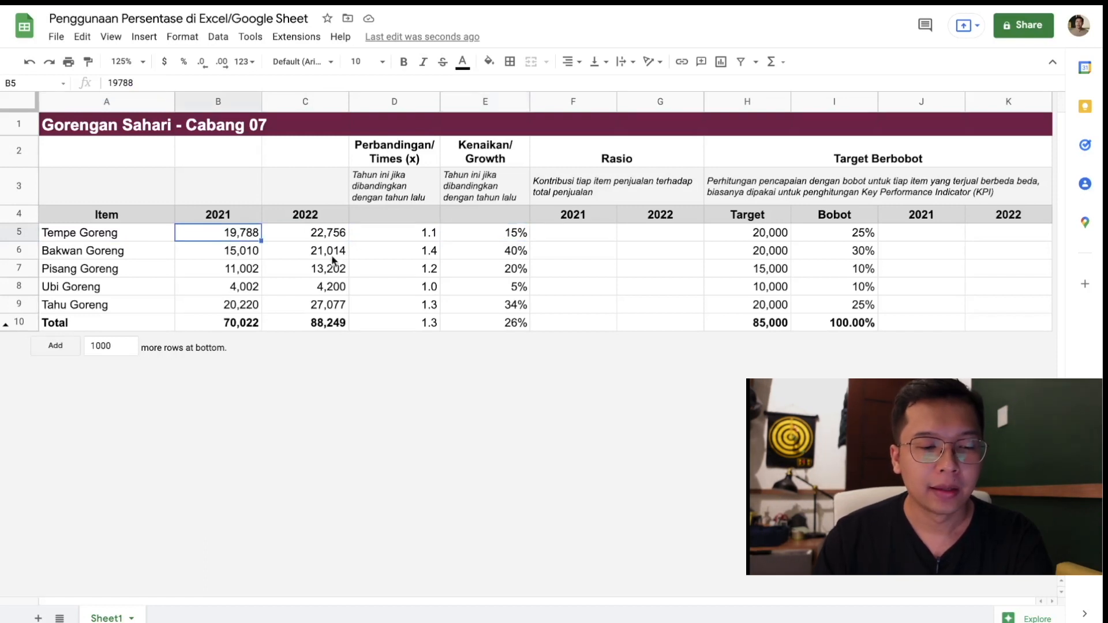
pyautogui.click(131, 249)
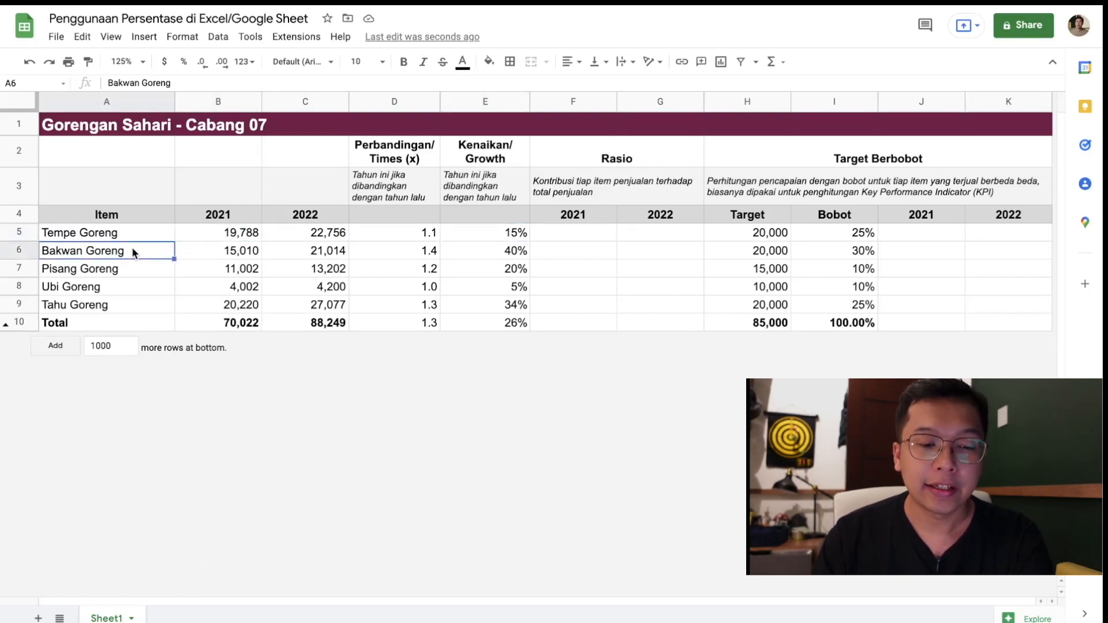
pyautogui.click(514, 252)
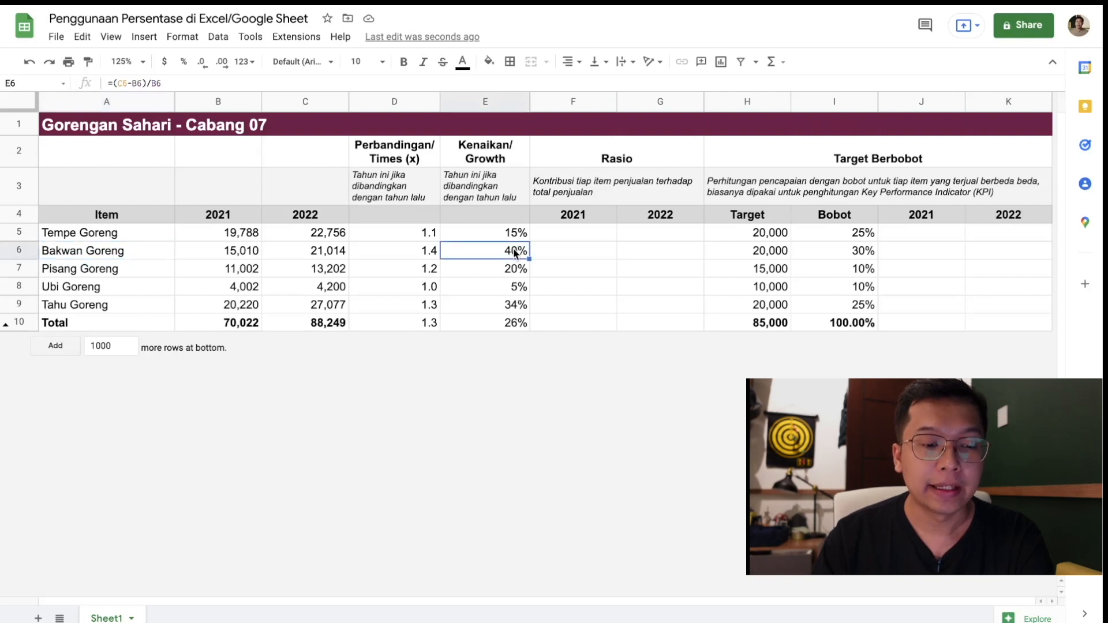
pyautogui.click(236, 252)
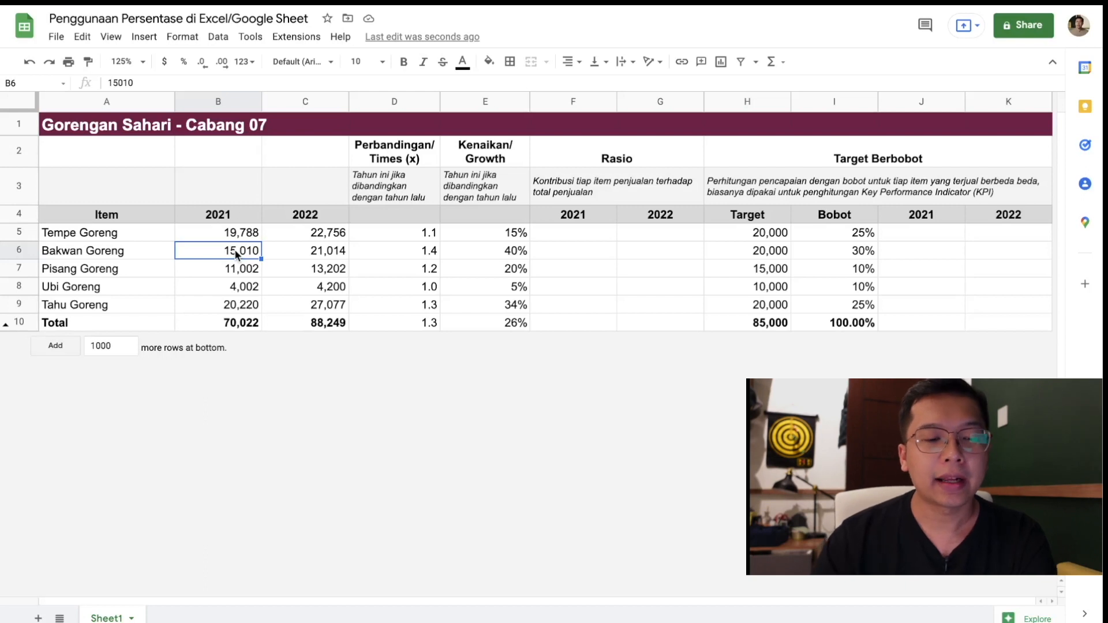
# Review the Perbandingan/Times (x) values in D5:D10 and compare that measure with the Kenaikan/Growth column.
pyautogui.click(407, 268)
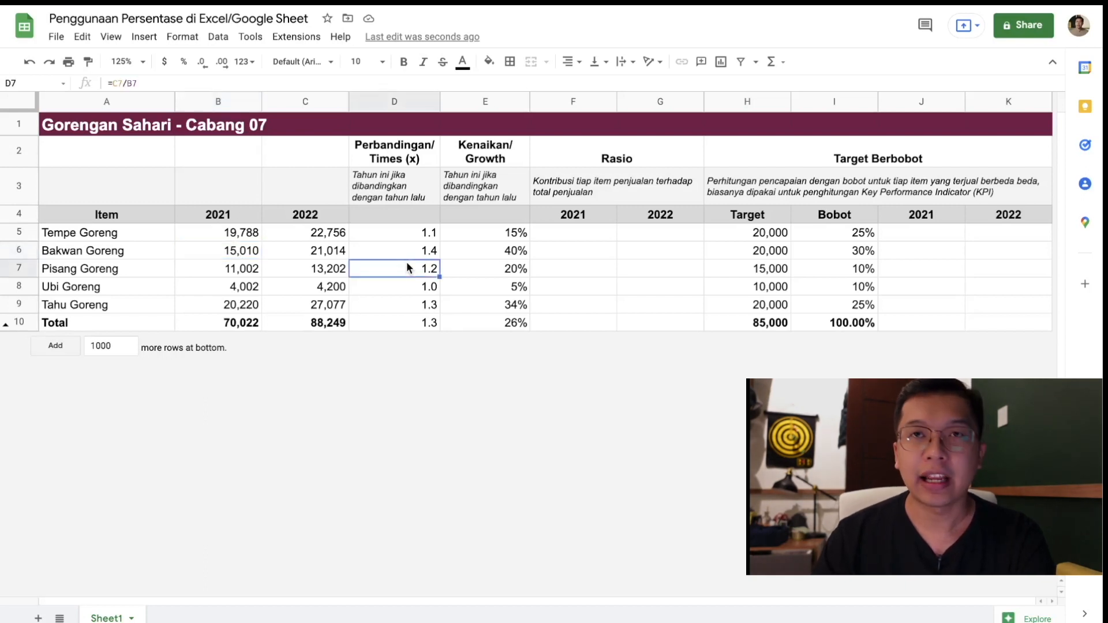
pyautogui.click(396, 234)
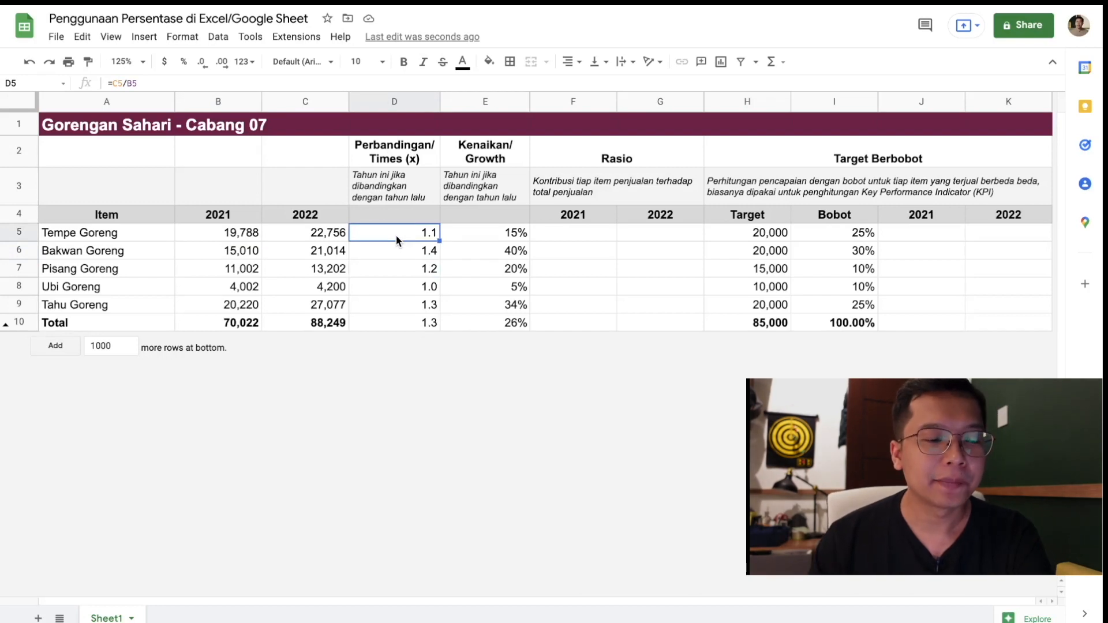
pyautogui.click(397, 250)
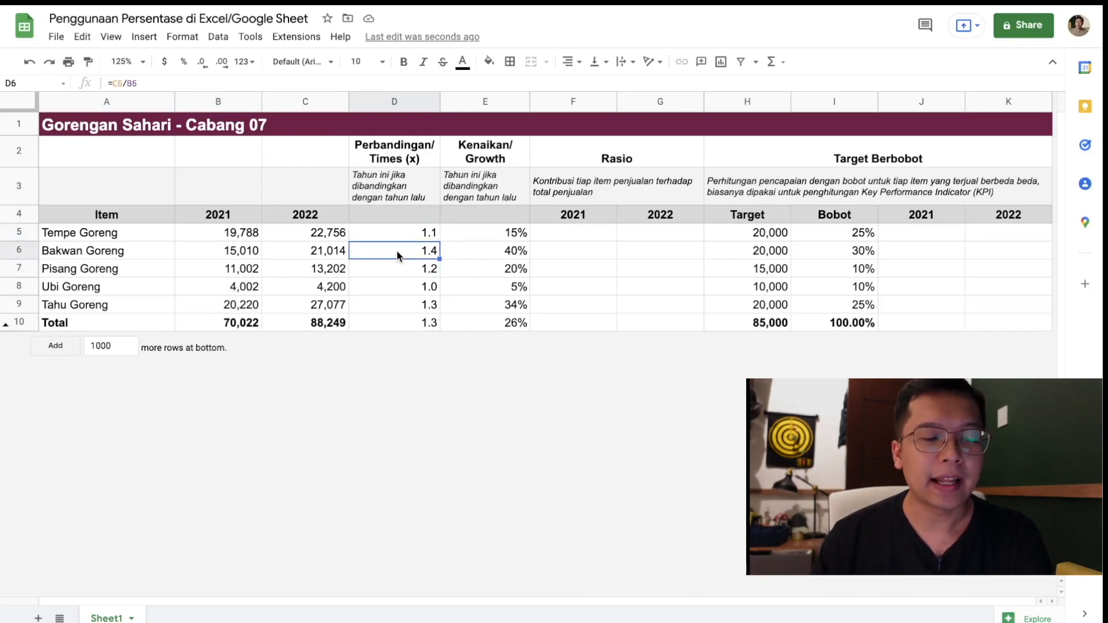
pyautogui.moveTo(410, 222); pyautogui.dragTo(413, 307)
pyautogui.click(417, 253)
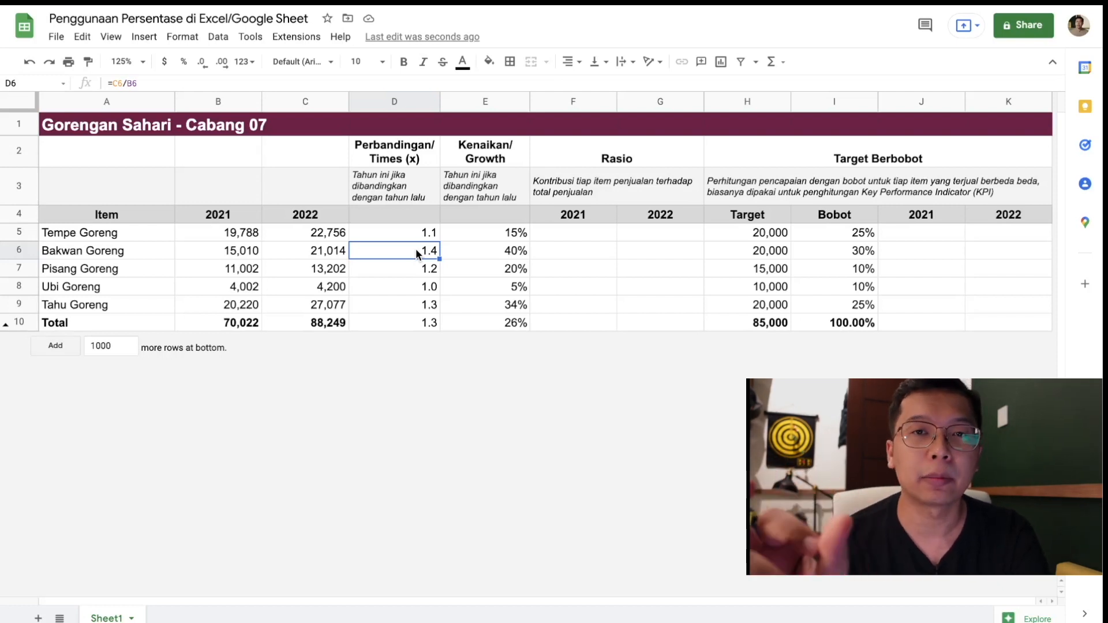
pyautogui.moveTo(411, 233); pyautogui.dragTo(411, 326)
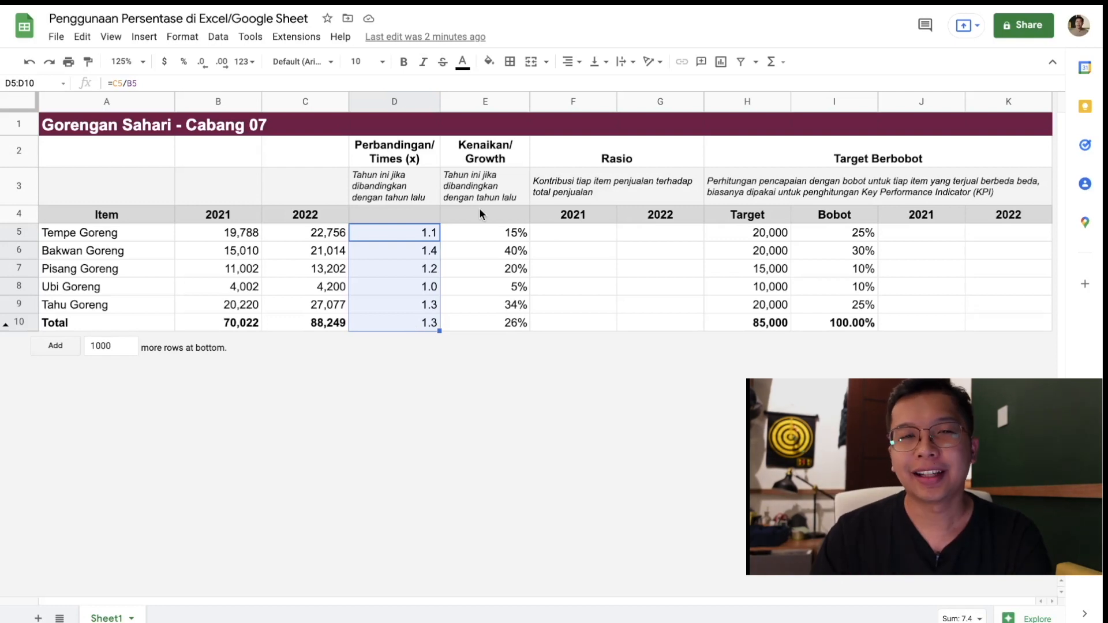
pyautogui.click(399, 166)
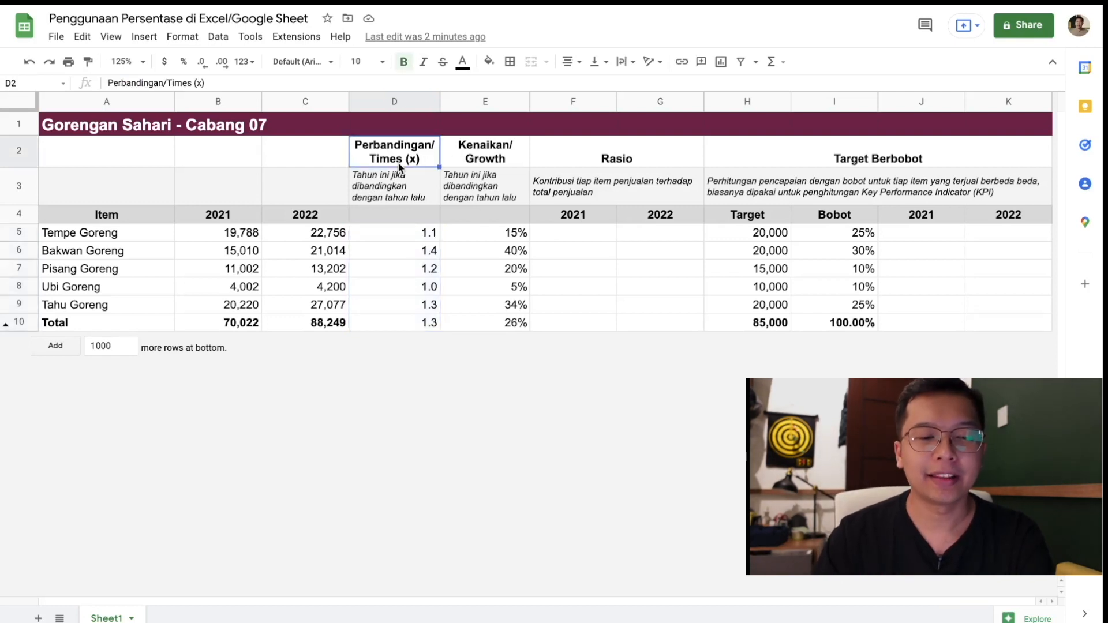
pyautogui.click(451, 160)
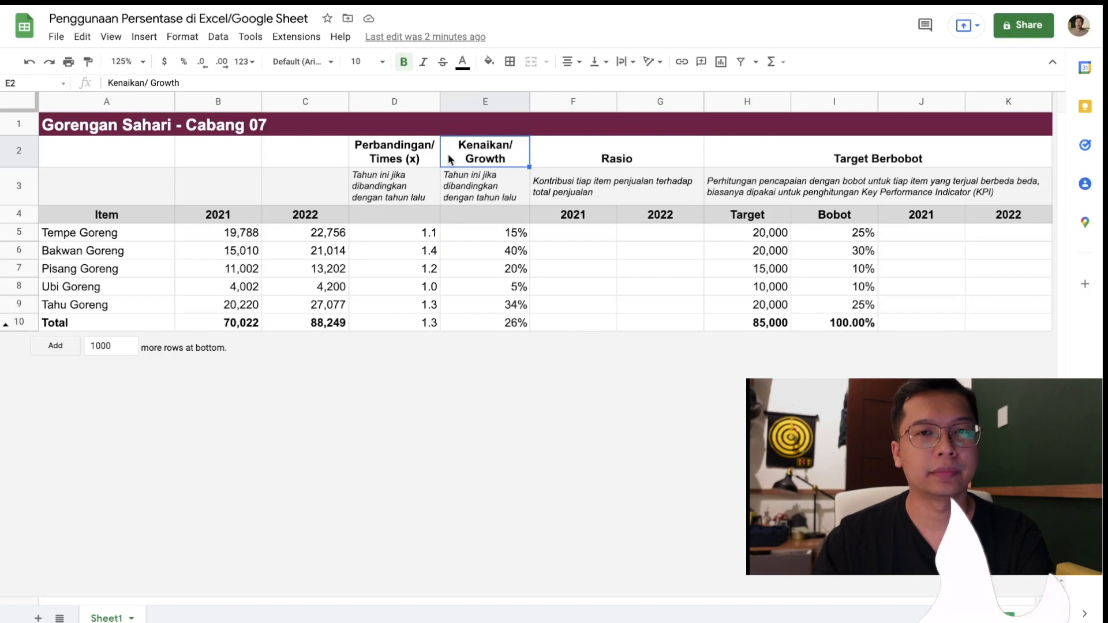
# Build the 2021 Rasio formula =B5/B10 in F5, dividing Tempe Goreng's sales by total sales.
pyautogui.click(590, 244)
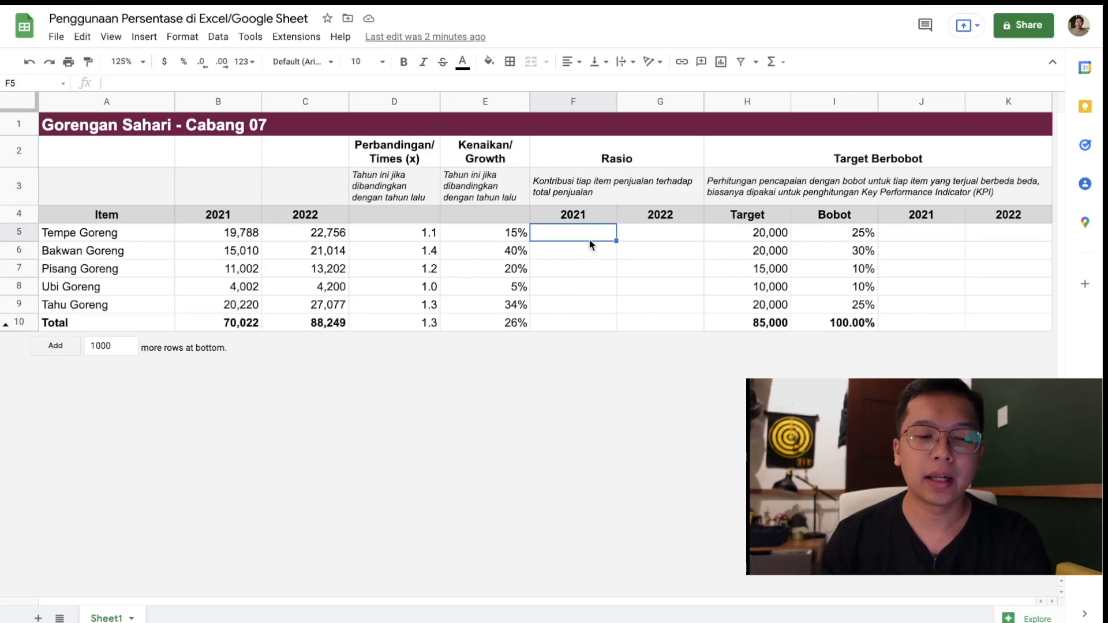
pyautogui.click(597, 202)
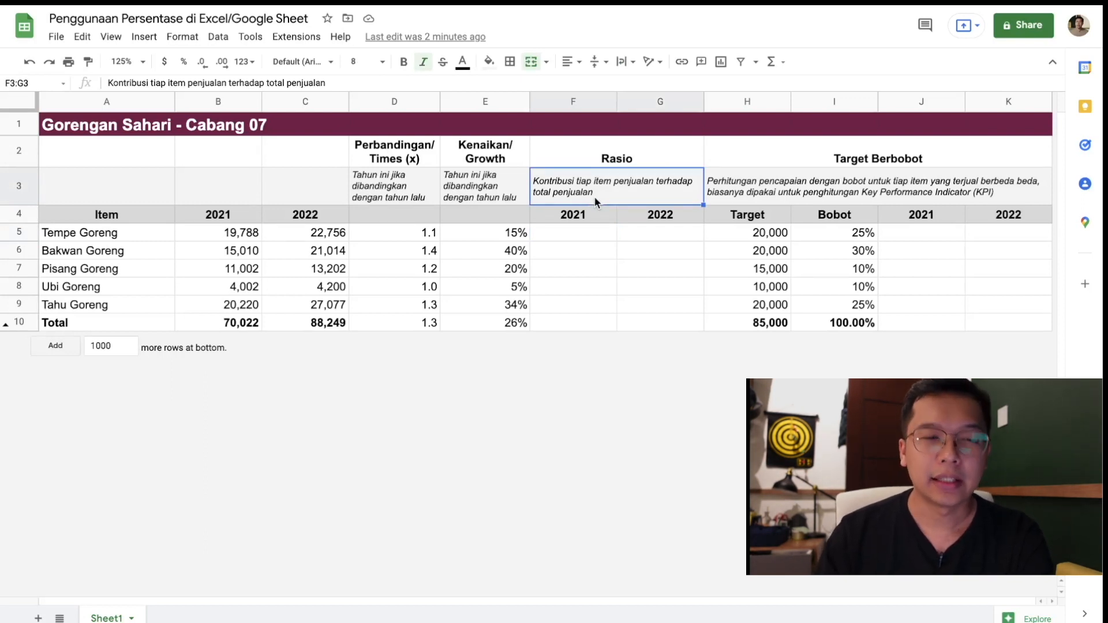
pyautogui.click(593, 237)
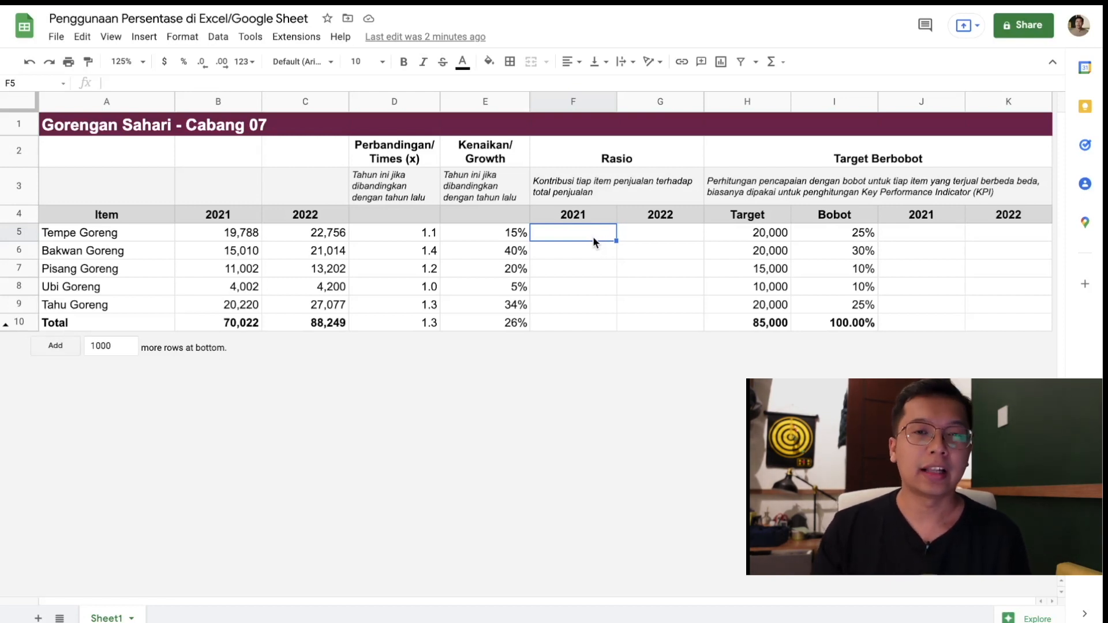
pyautogui.press('Return')
pyautogui.write('=')
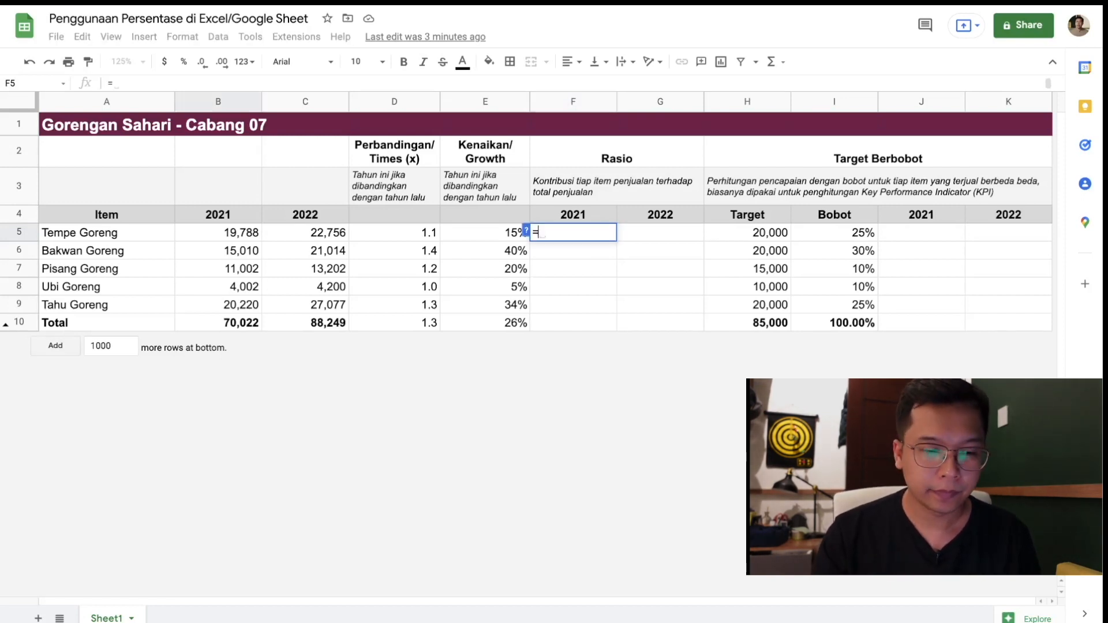
pyautogui.click(245, 235)
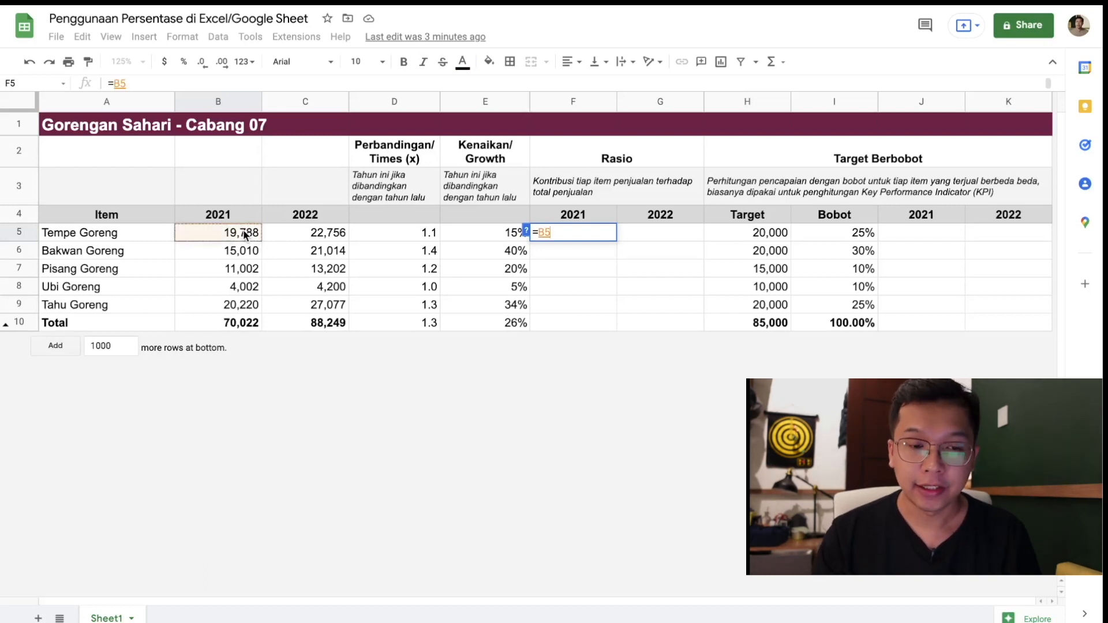
pyautogui.write('/')
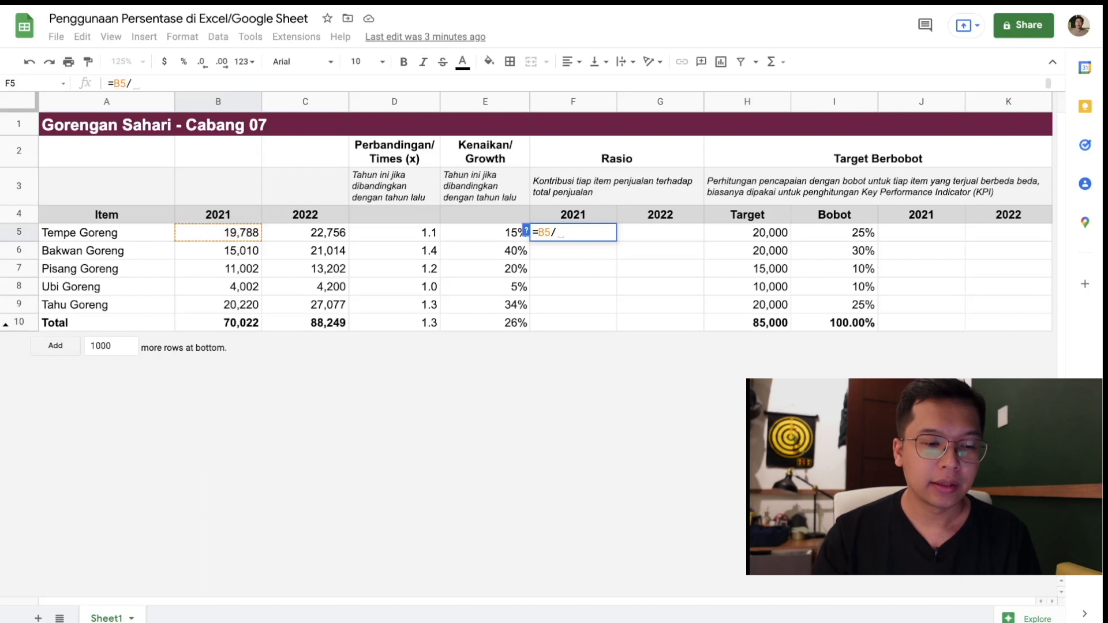
pyautogui.click(243, 328)
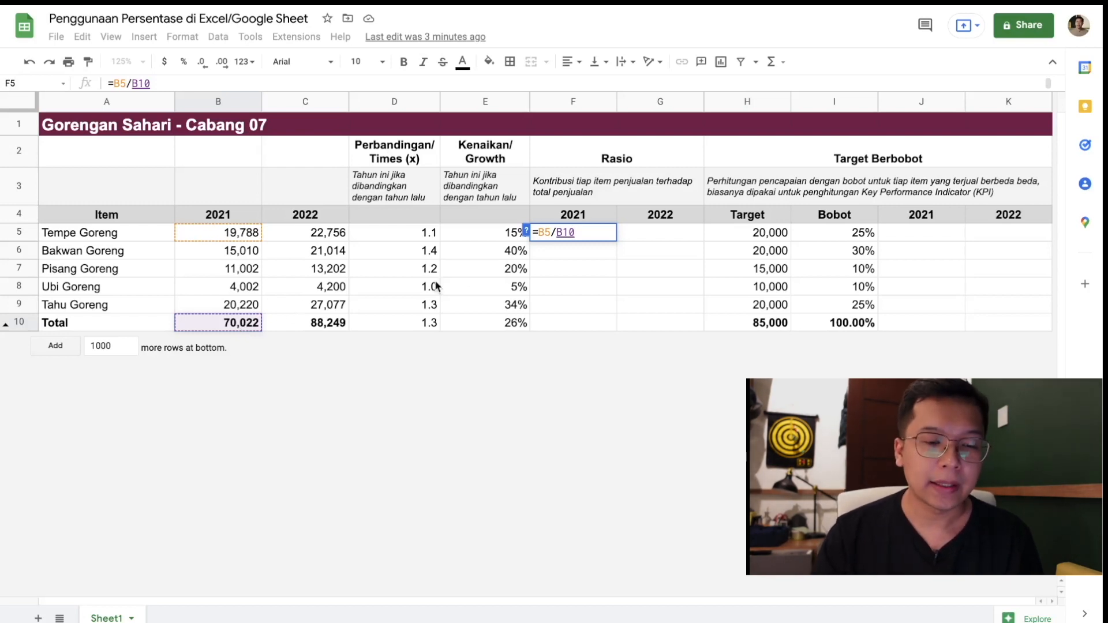
# Make the total reference absolute so F5 reads =B5/$B$10, and accept the suggested autofill down to the Total row.
pyautogui.click(568, 233)
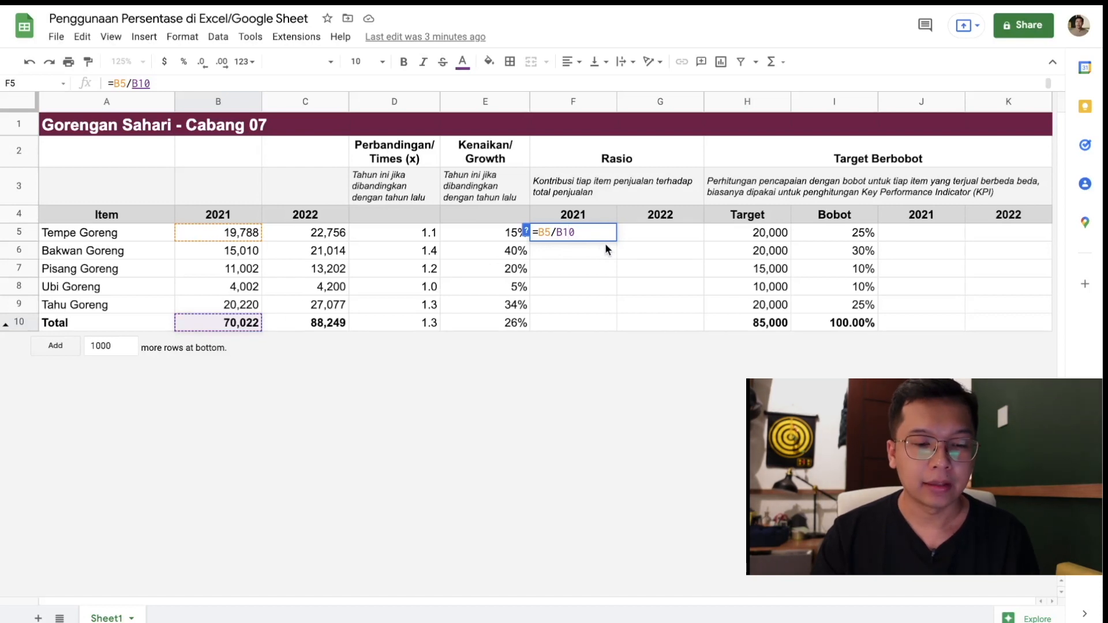
pyautogui.click(560, 233)
pyautogui.press('Left')
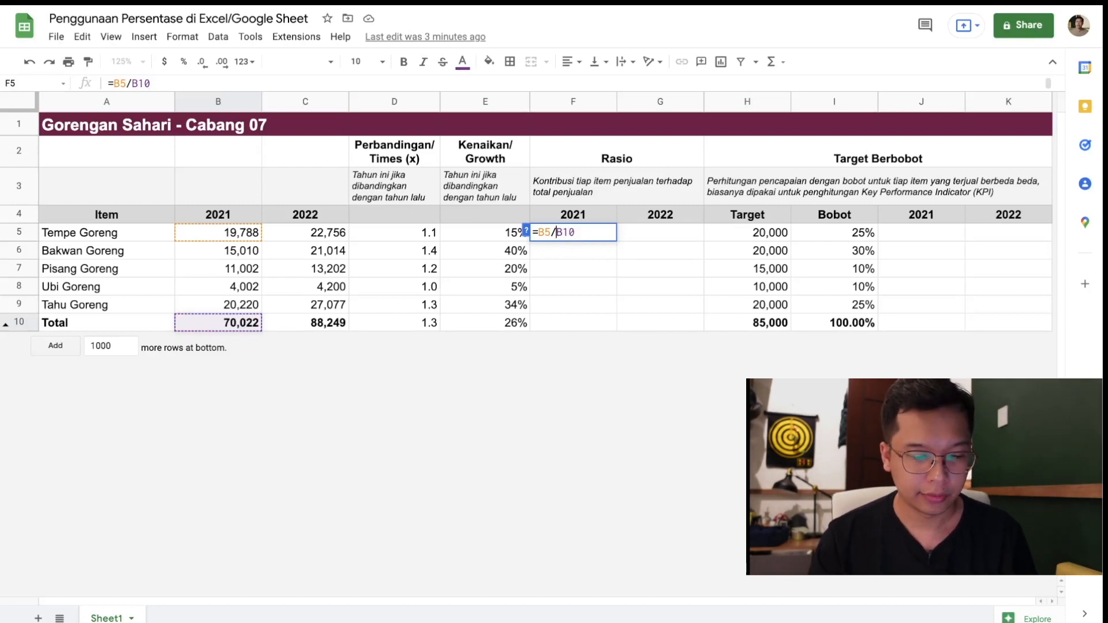
pyautogui.write('$')
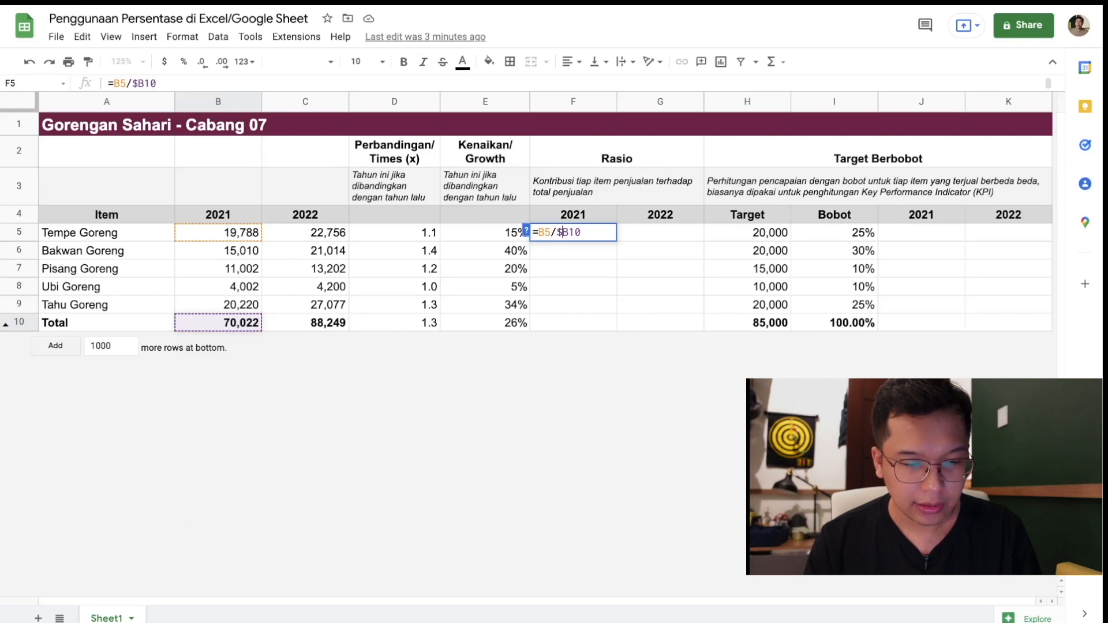
pyautogui.press('Right')
pyautogui.write('$')
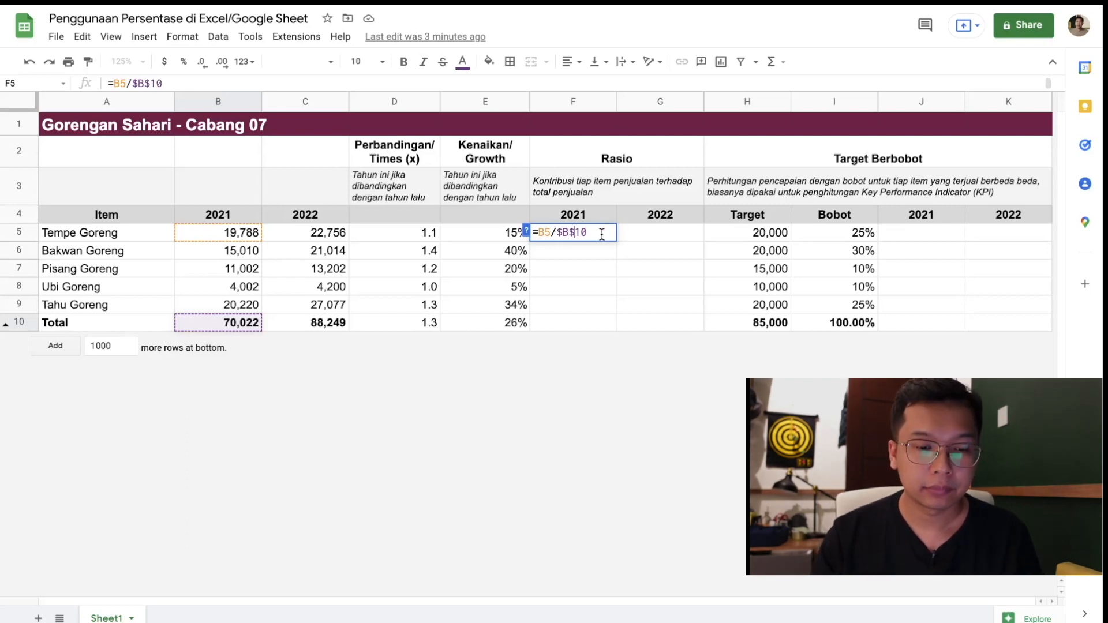
pyautogui.press('Return')
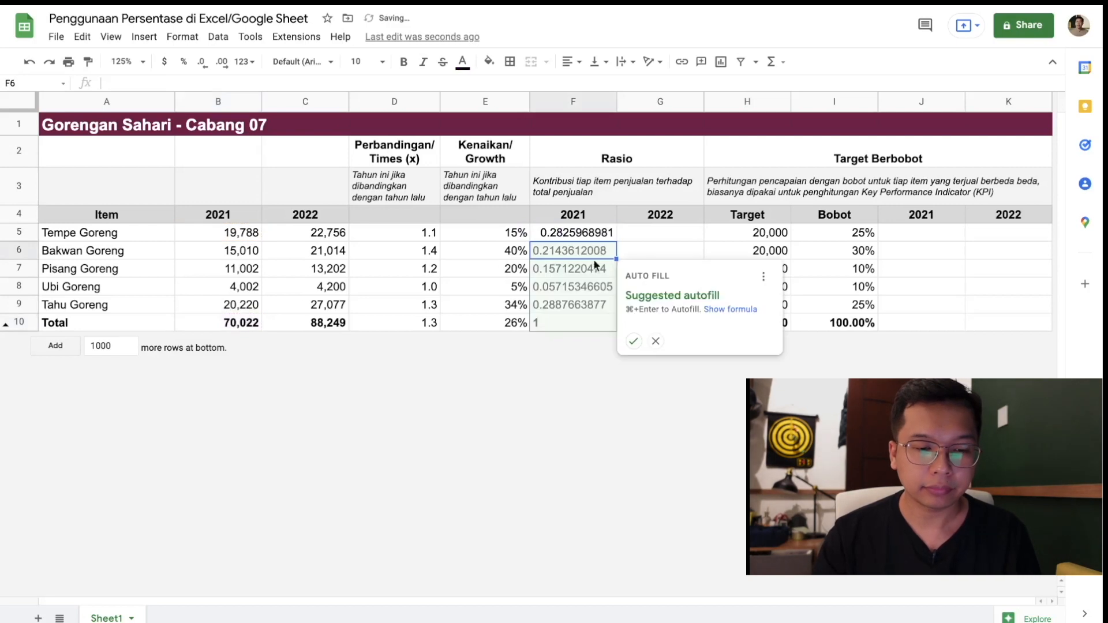
pyautogui.click(633, 341)
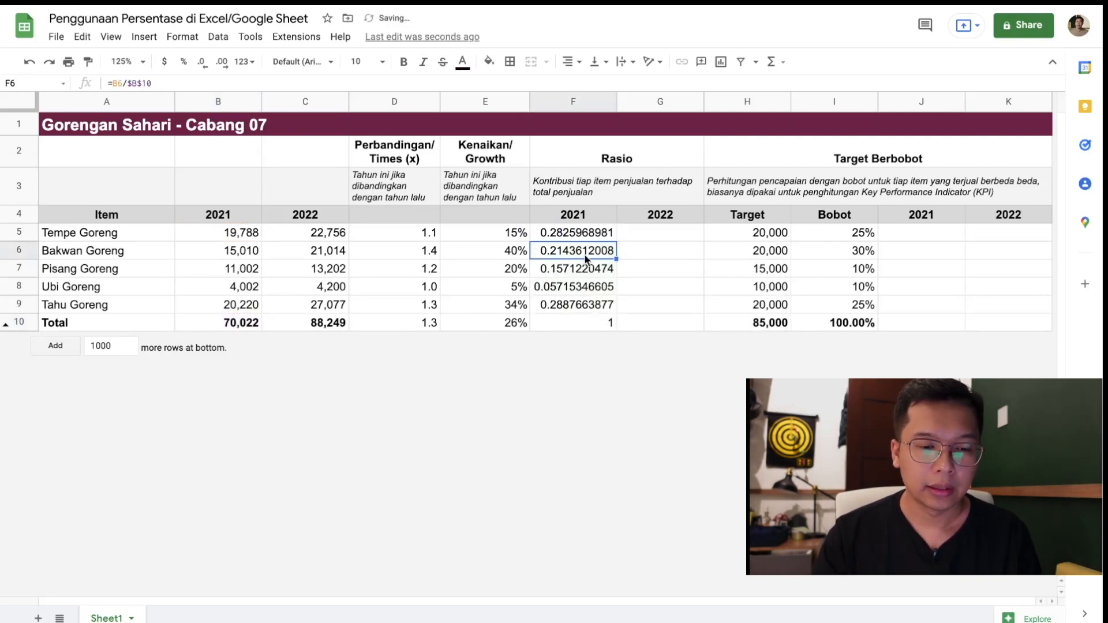
# Format the 2021 Rasio values in F5:F10 as percentages.
pyautogui.moveTo(583, 233); pyautogui.dragTo(587, 323)
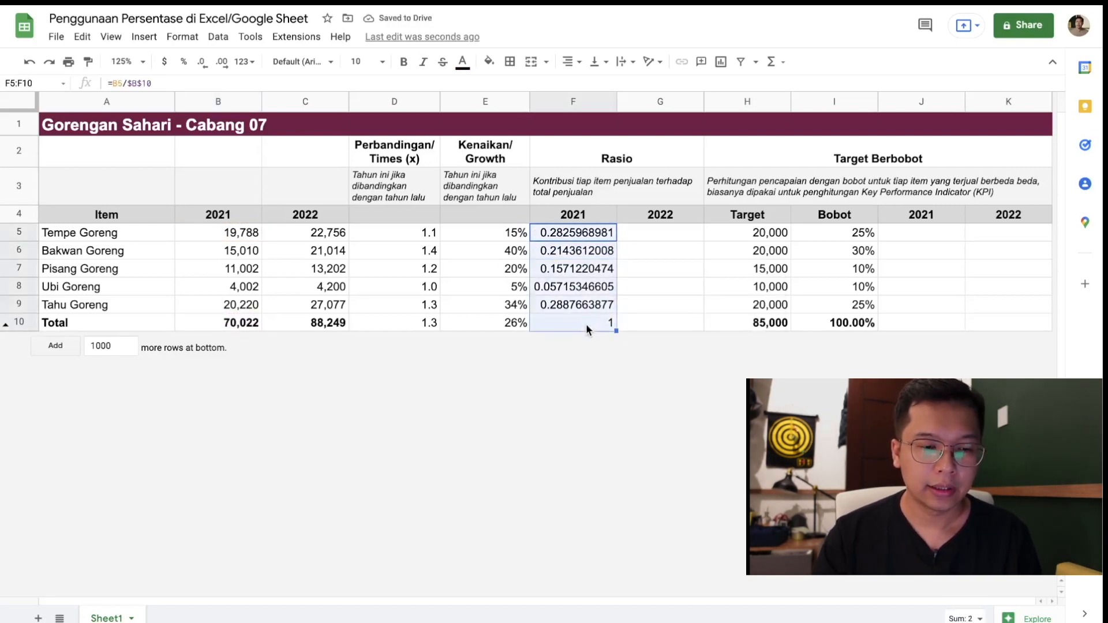
pyautogui.click(183, 62)
pyautogui.click(664, 281)
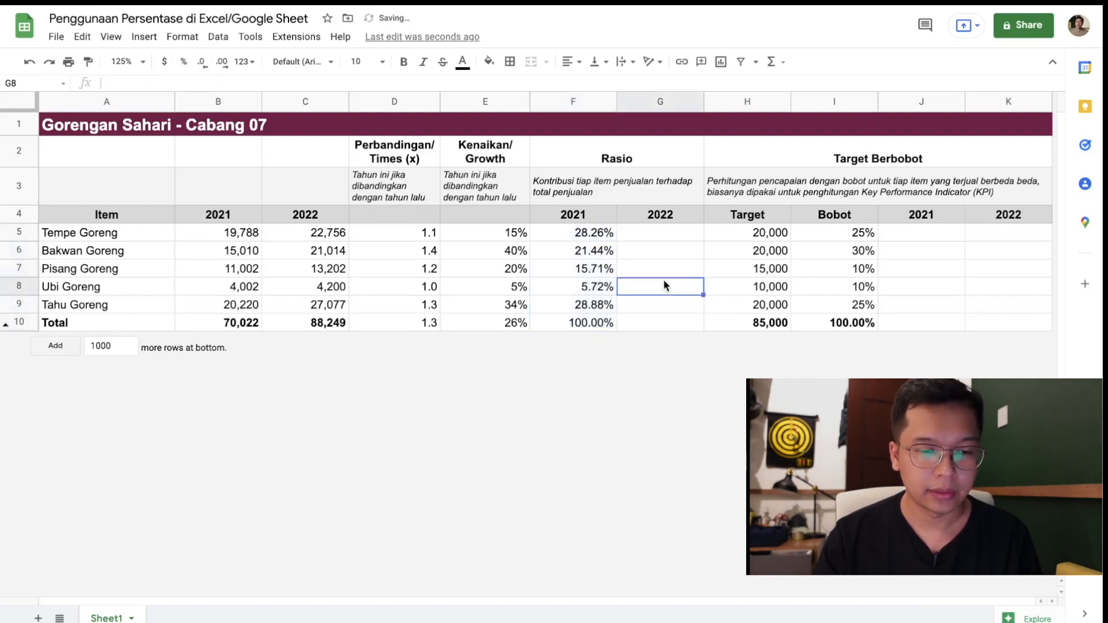
# Replace the Total row's 2021 Rasio formula in F10 with =SUM(F5:F9).
pyautogui.click(595, 323)
pyautogui.doubleClick(593, 324)
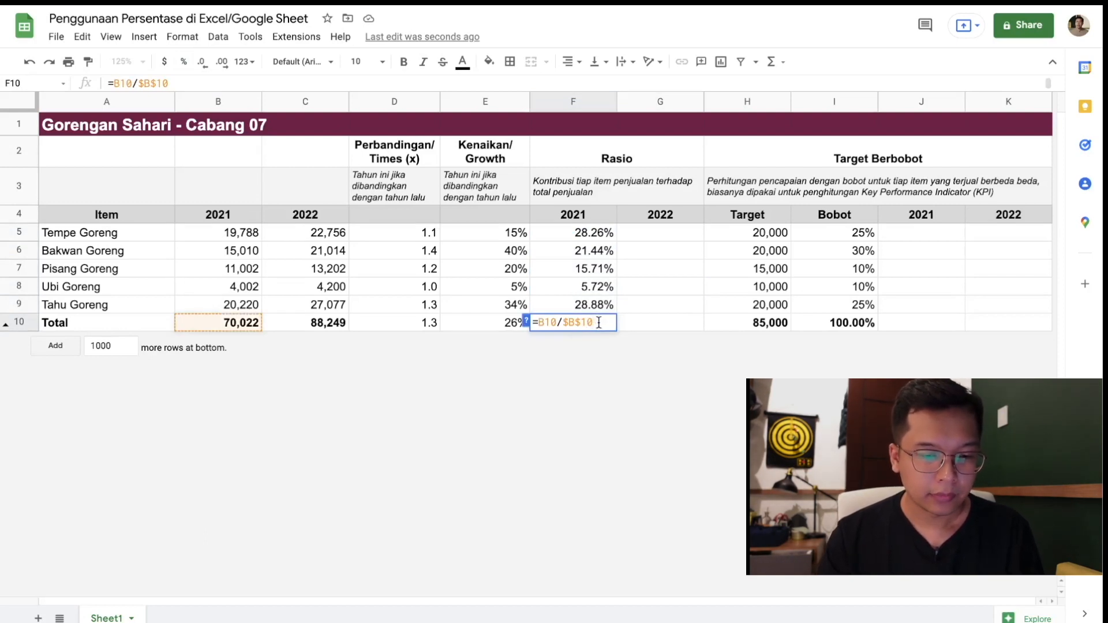
pyautogui.press('Escape')
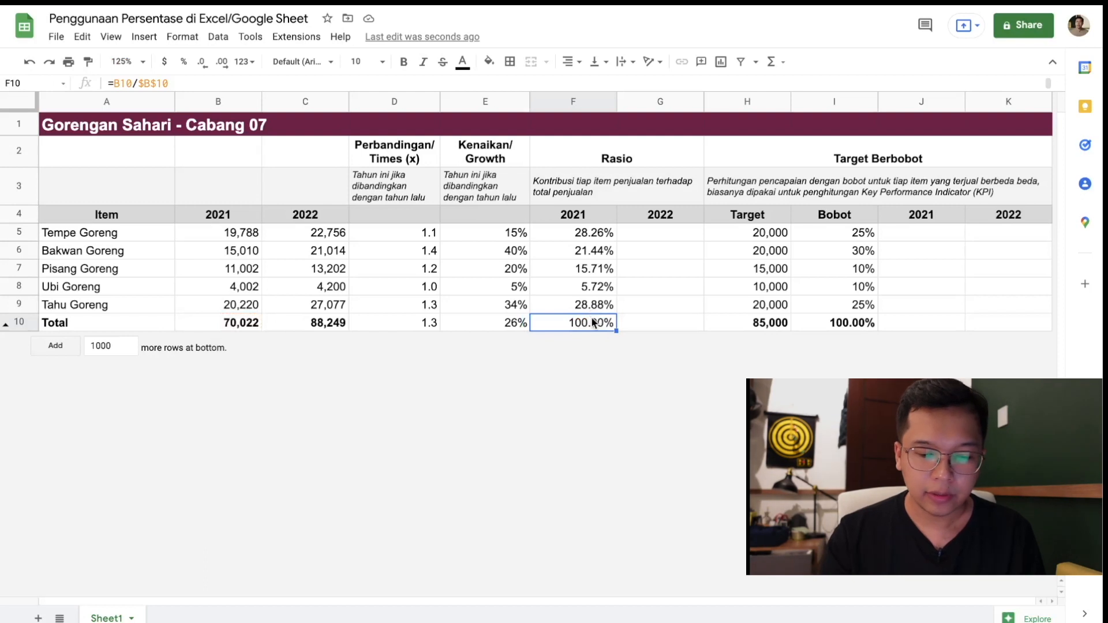
pyautogui.write('=sum')
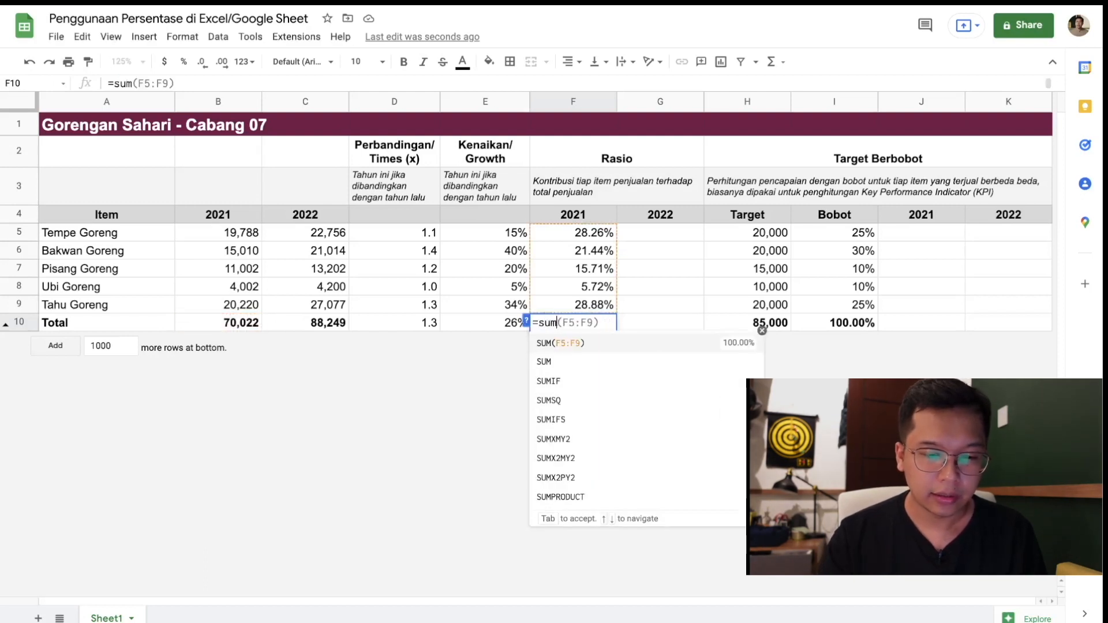
pyautogui.click(576, 342)
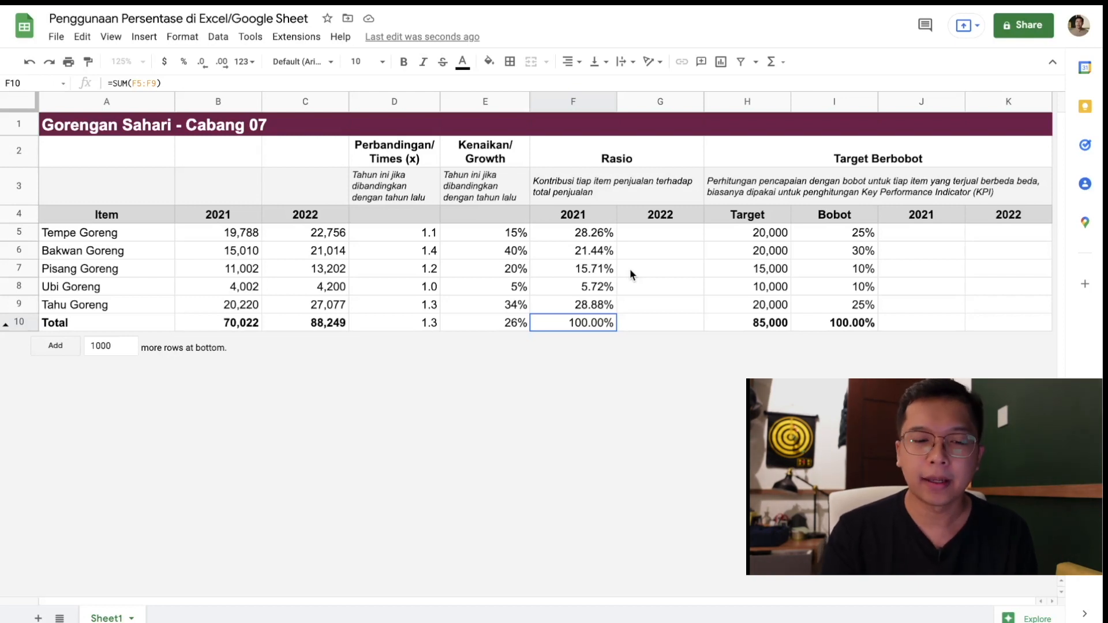
pyautogui.click(593, 237)
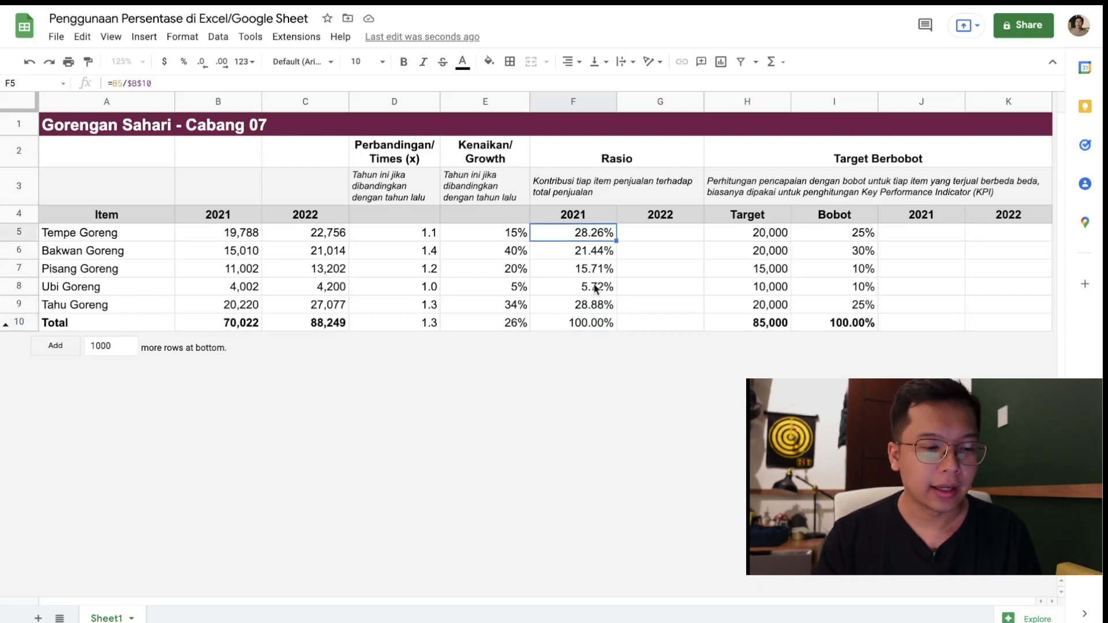
# Examine the 2021 Rasio formulas for the individual items in F5:F9.
pyautogui.click(588, 308)
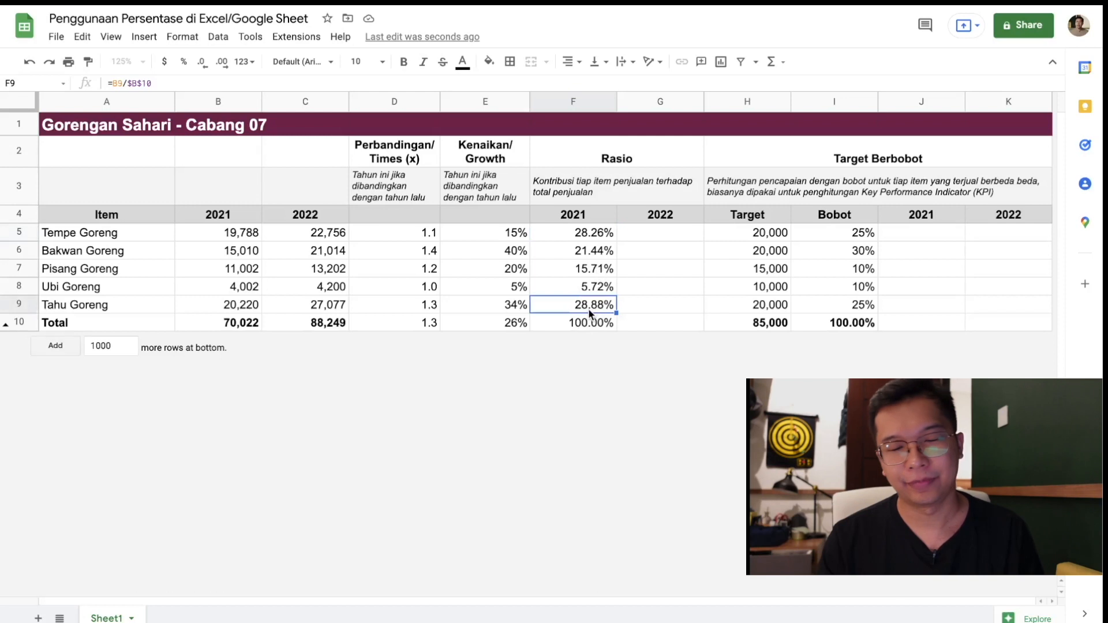
pyautogui.click(591, 237)
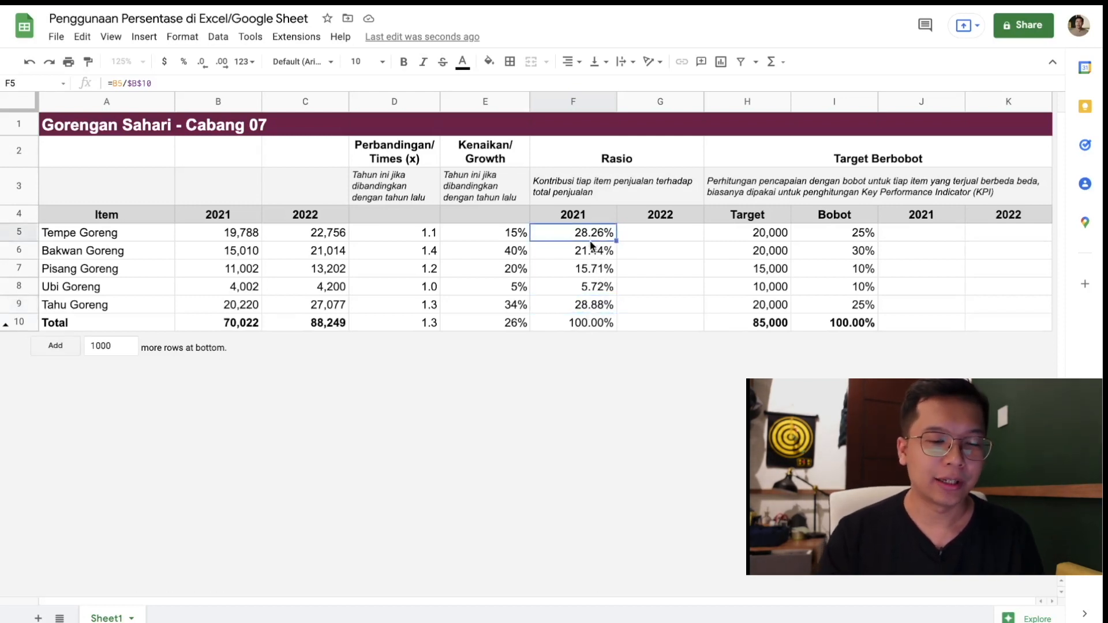
pyautogui.click(586, 254)
pyautogui.click(585, 270)
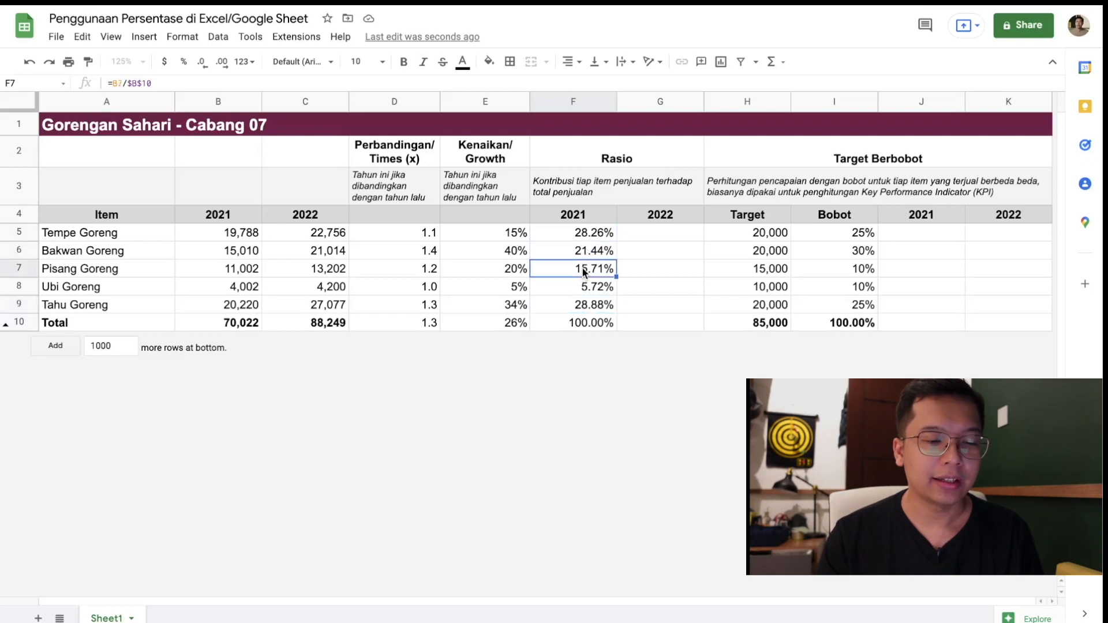
pyautogui.click(580, 294)
# Fill the 2021 Rasio formulas from F5:F10 across into G5:G10, and check the copied formulas in G10 and G5.
pyautogui.moveTo(605, 234); pyautogui.dragTo(687, 327)
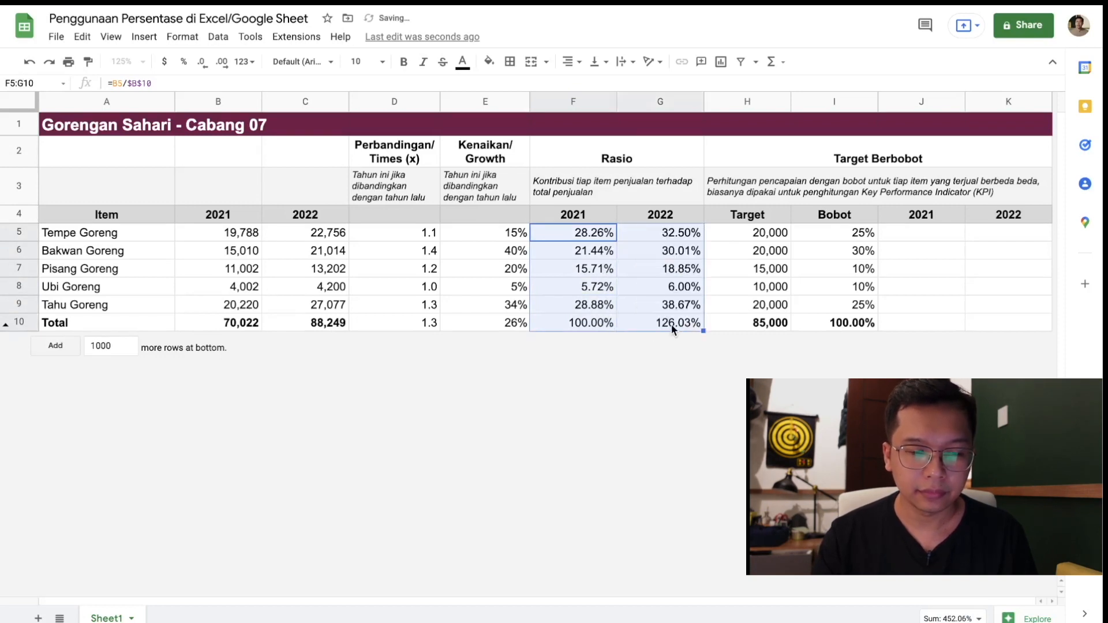
pyautogui.click(671, 323)
pyautogui.doubleClick(670, 324)
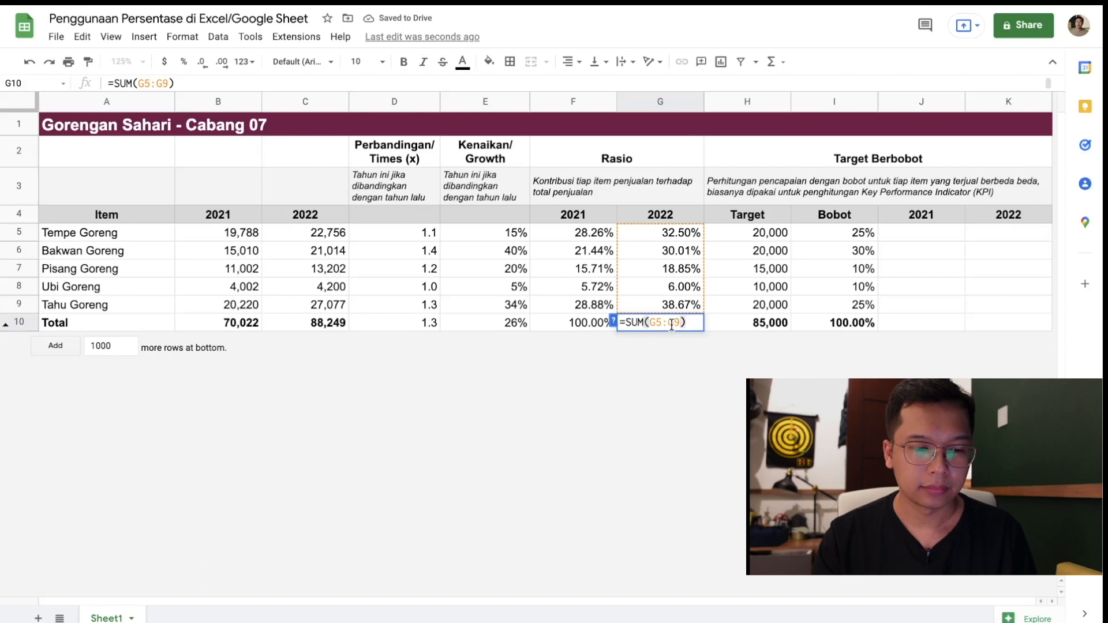
pyautogui.press('Escape')
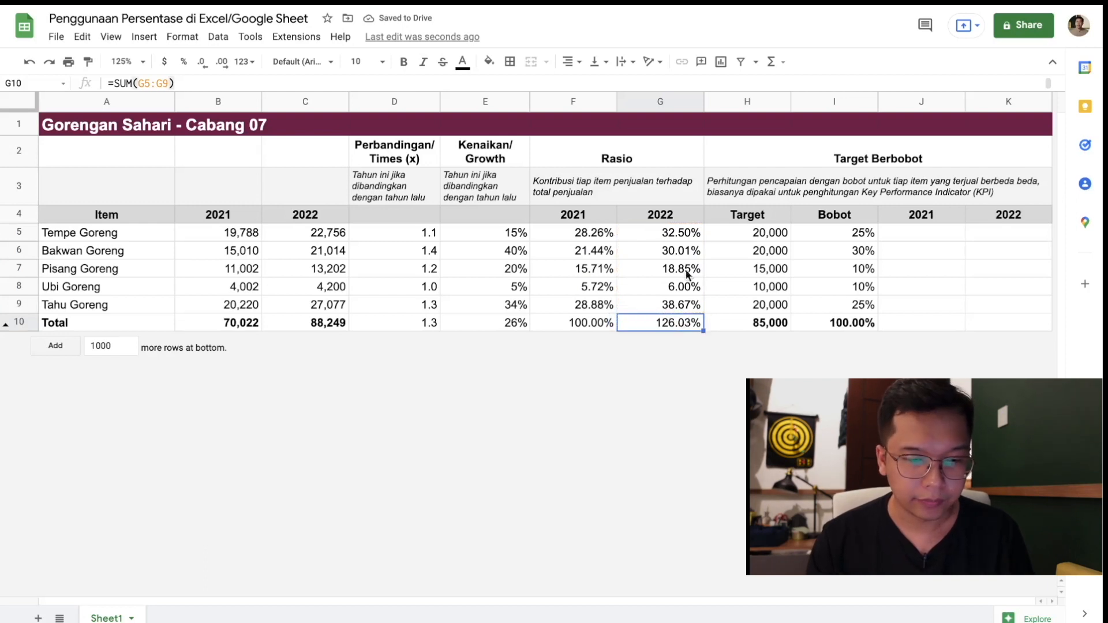
pyautogui.doubleClick(668, 231)
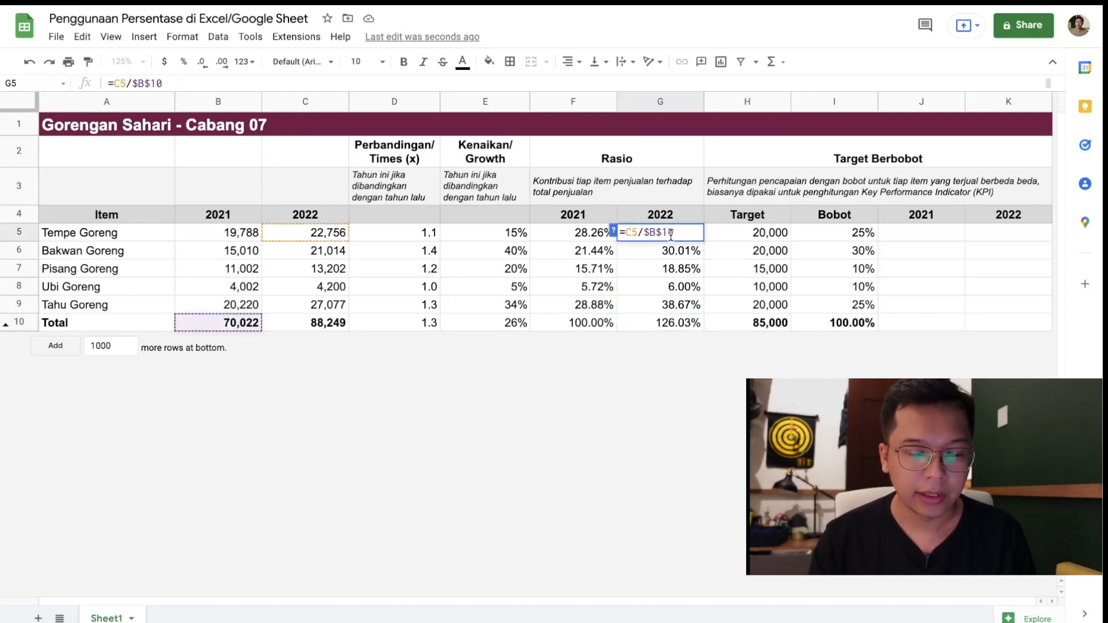
pyautogui.press('Escape')
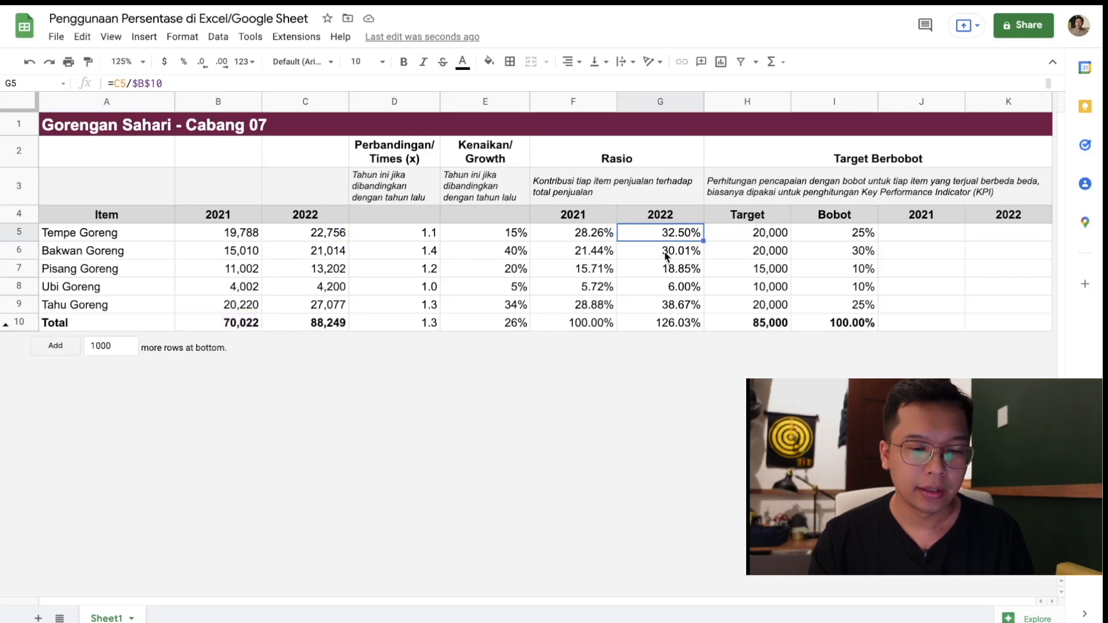
pyautogui.doubleClick(668, 238)
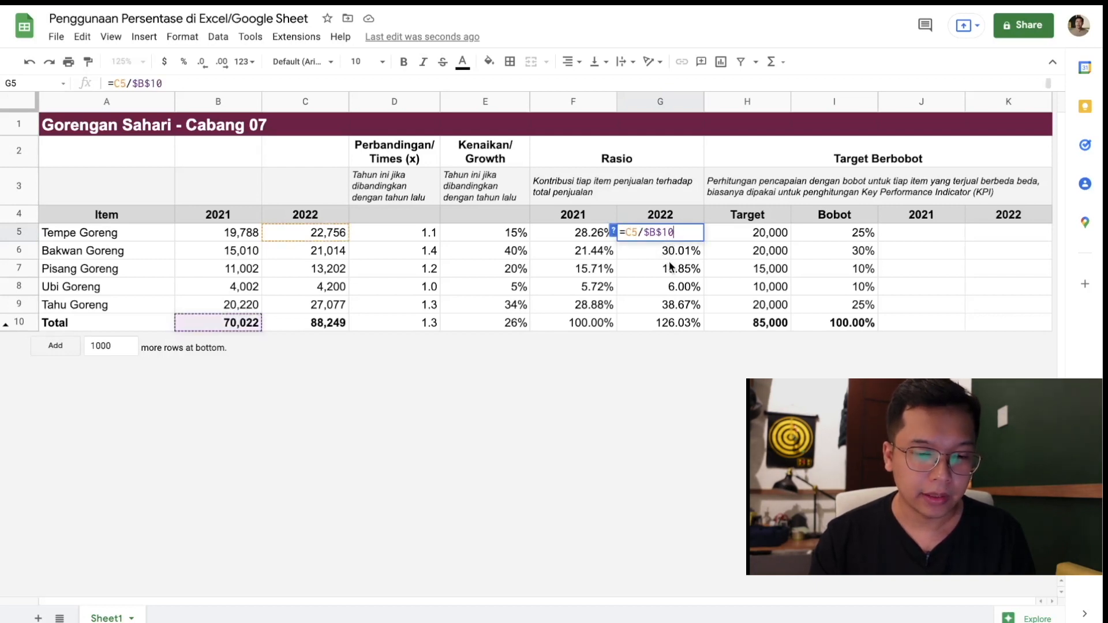
pyautogui.press('Escape')
# Correct the 2022 Rasio formula in G5 to =C5/$C$10 and fill it down to Tahu Goreng in G9.
pyautogui.doubleClick(671, 231)
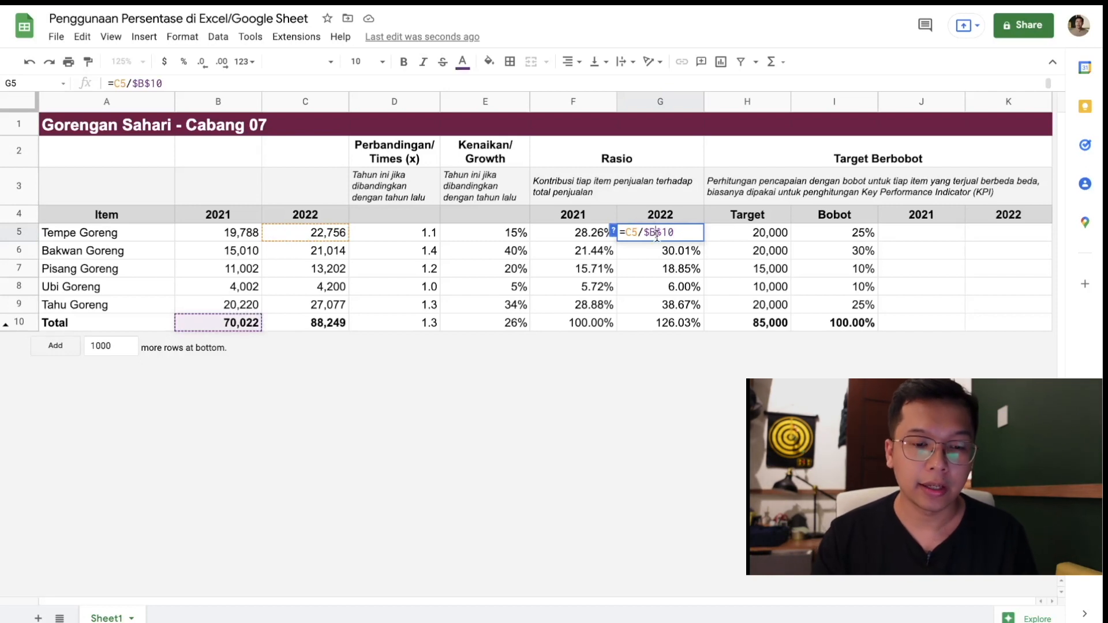
pyautogui.press('BackSpace')
pyautogui.write('C')
pyautogui.press('Return')
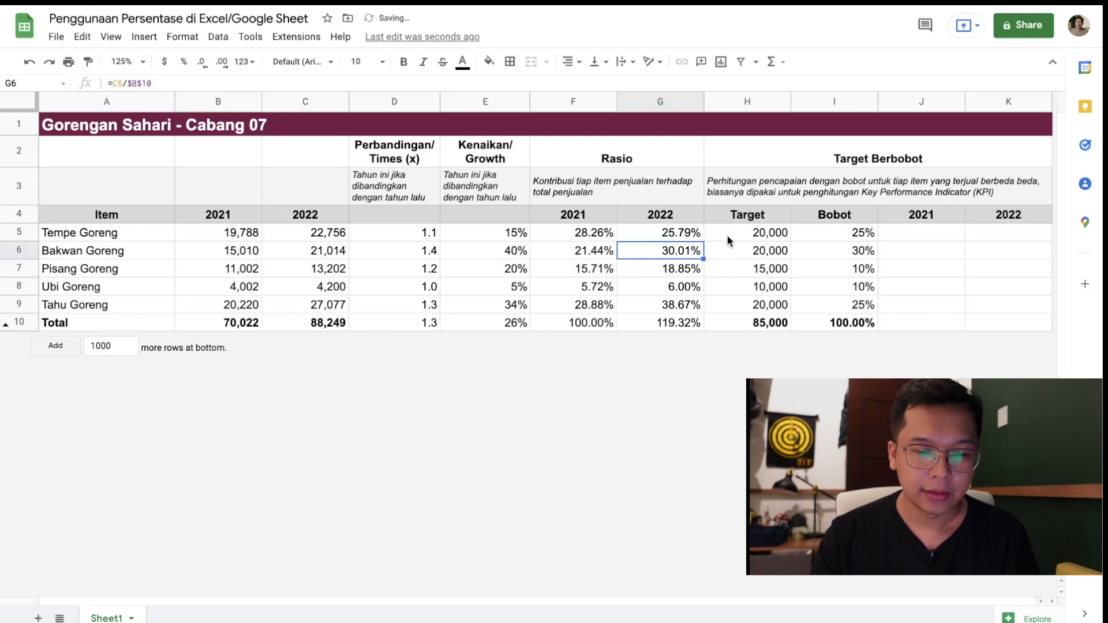
pyautogui.click(682, 231)
pyautogui.moveTo(704, 241); pyautogui.dragTo(697, 313)
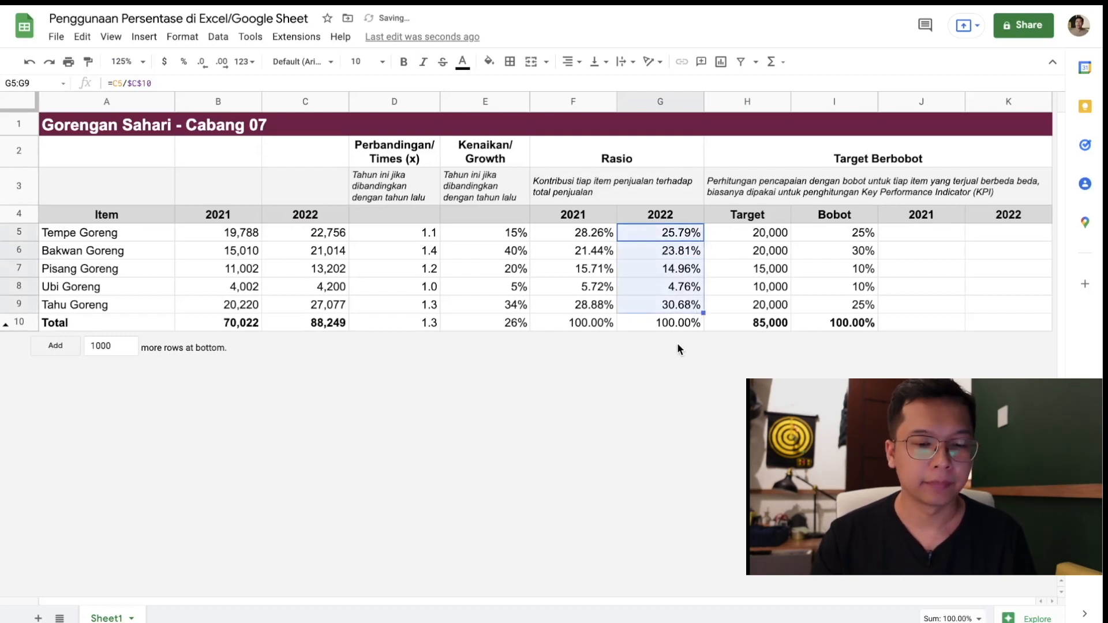
# Check the 2022 Rasio total in G10 and compare the 2021 and 2022 ratios for Tempe Goreng and Pisang Goreng.
pyautogui.click(676, 327)
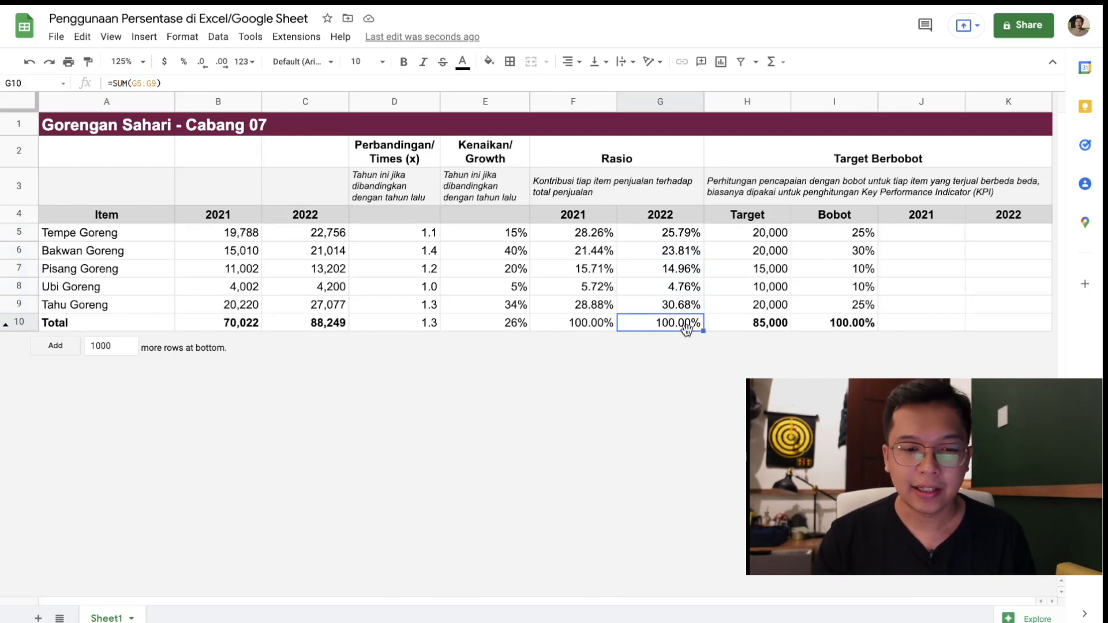
pyautogui.moveTo(664, 232); pyautogui.dragTo(678, 309)
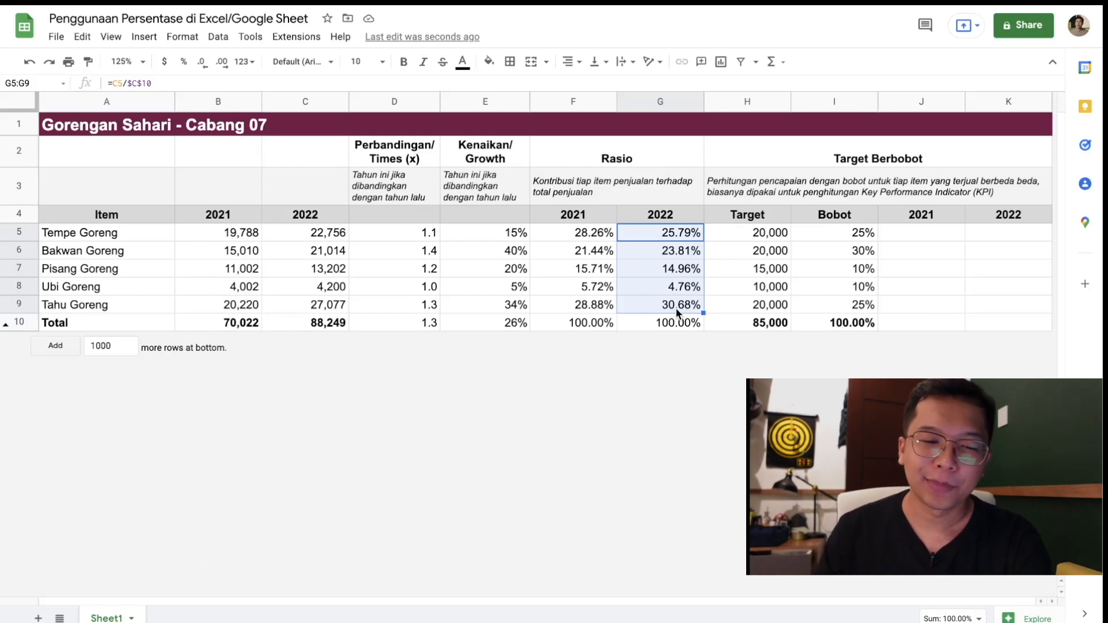
pyautogui.click(578, 238)
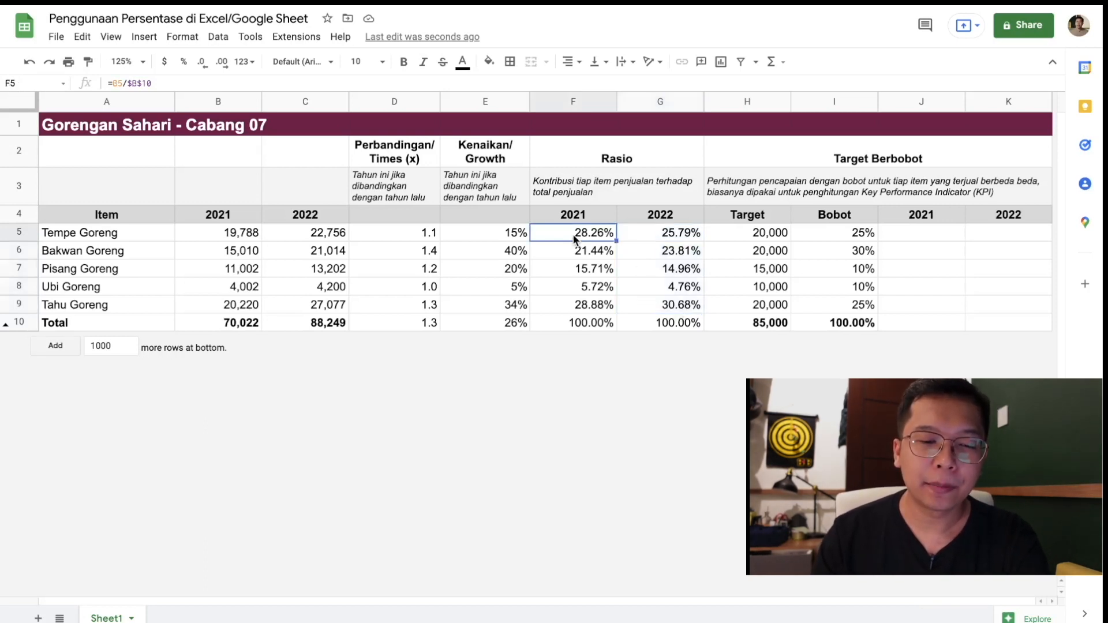
pyautogui.click(687, 238)
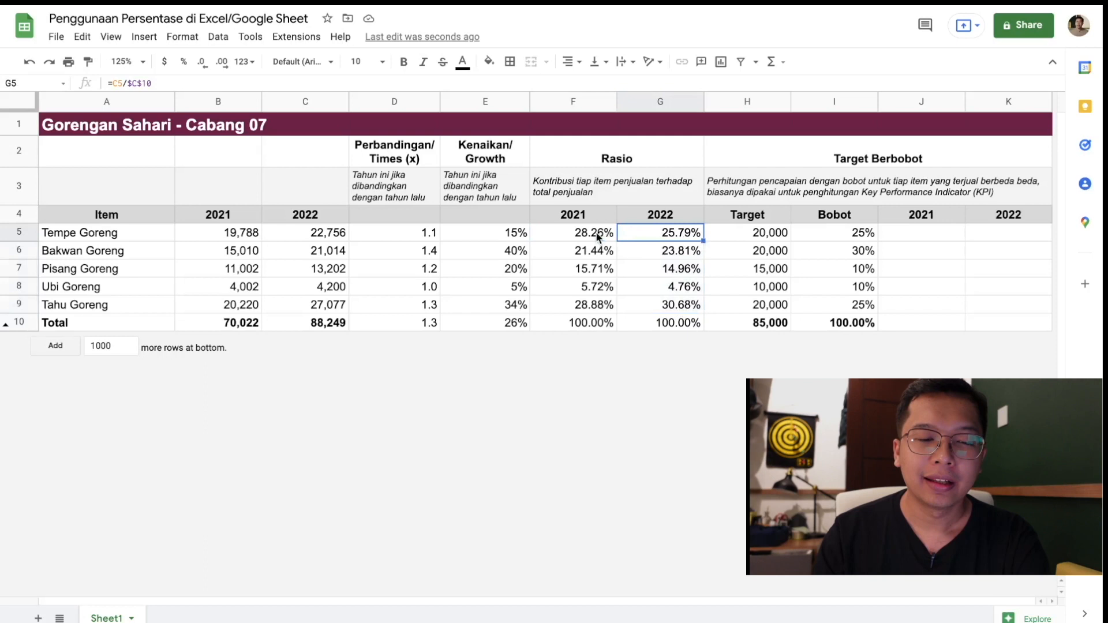
pyautogui.moveTo(581, 236); pyautogui.dragTo(689, 235)
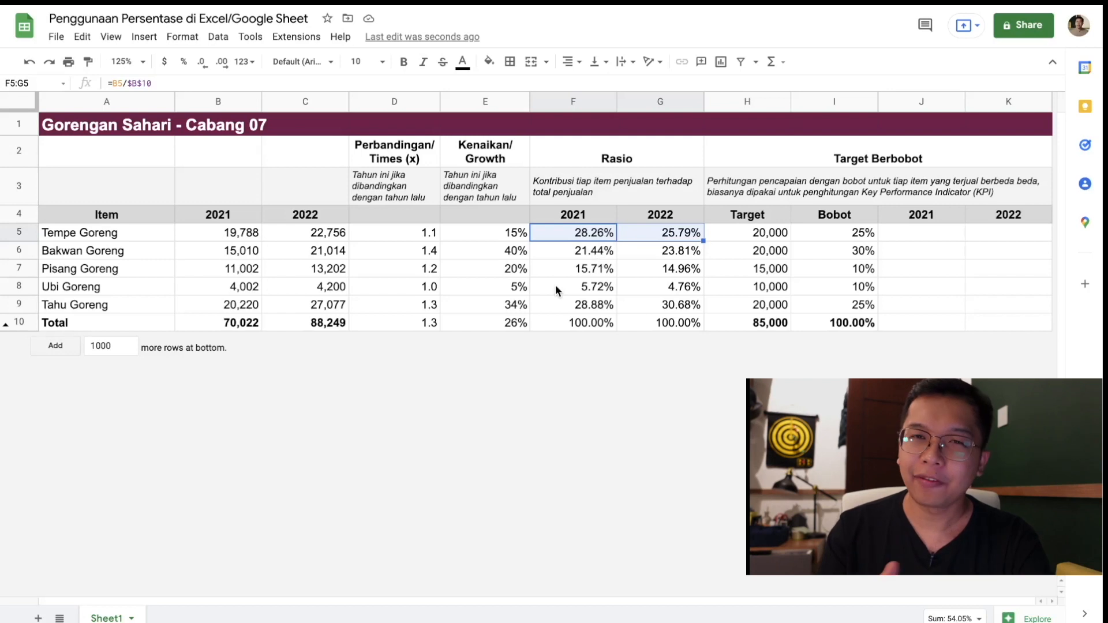
pyautogui.click(594, 271)
pyautogui.moveTo(595, 272); pyautogui.dragTo(659, 275)
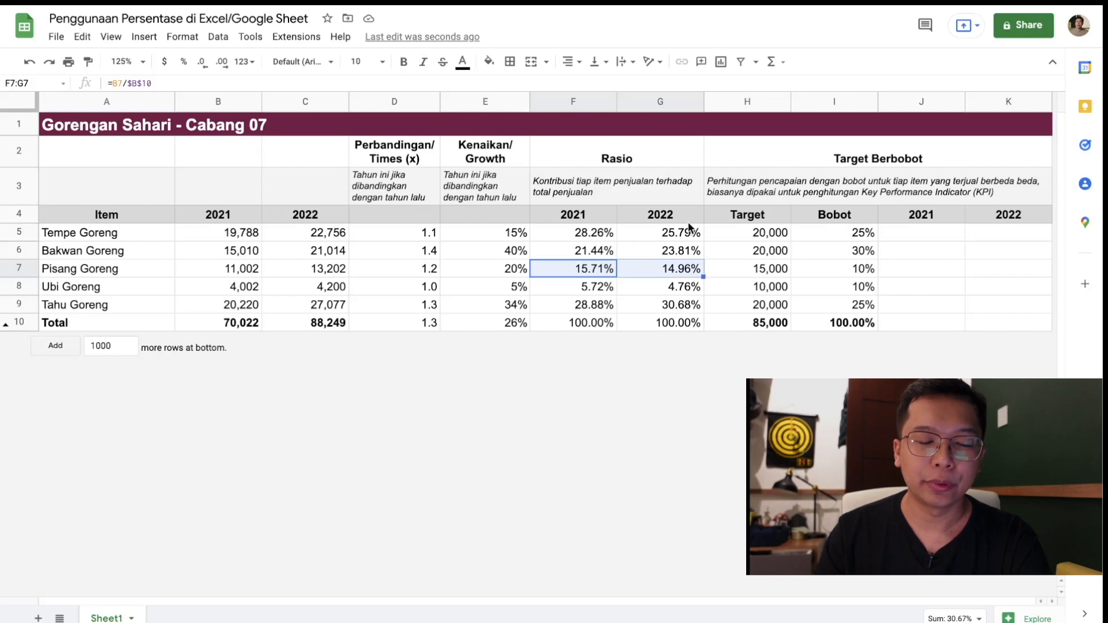
pyautogui.moveTo(579, 233); pyautogui.dragTo(676, 231)
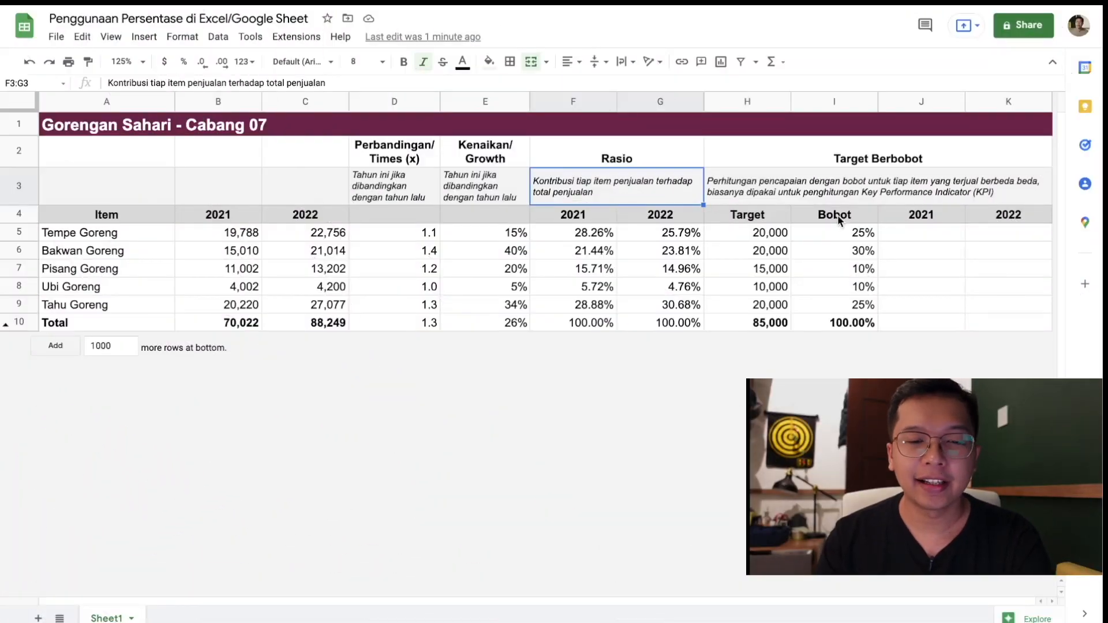
# Review the Target Berbobot section heading and Tempe Goreng's target and weight in H5 and I5.
pyautogui.click(907, 157)
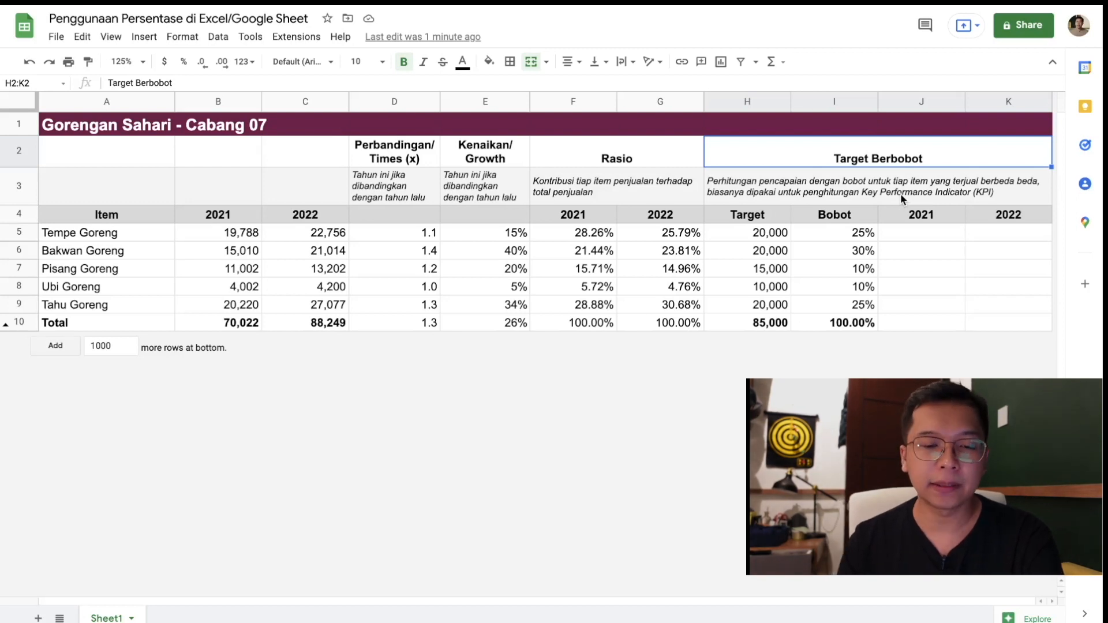
pyautogui.click(769, 234)
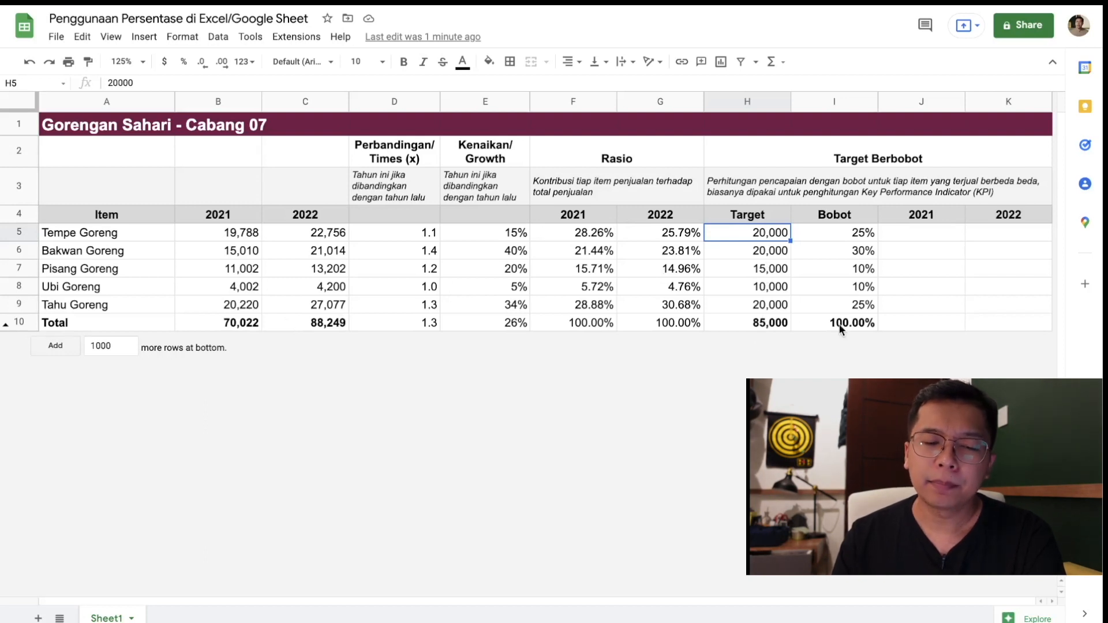
pyautogui.click(824, 231)
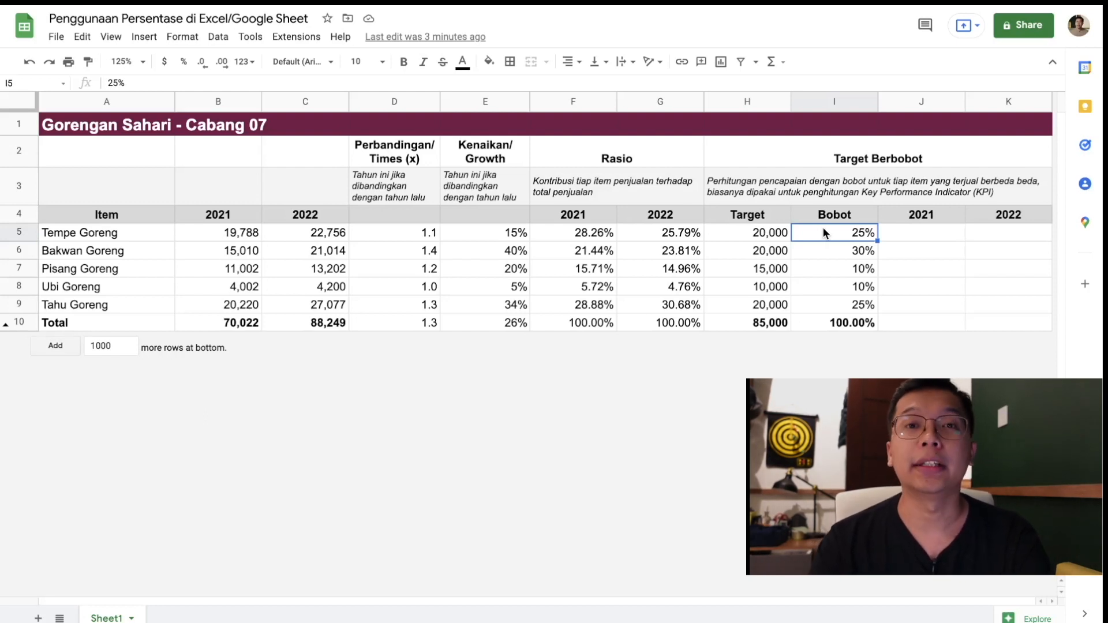
# Calculate Tempe Goreng's 2021 weighted target in J5 as =B5/H5*I5, and accept the suggested autofill down to the Total row.
pyautogui.click(934, 237)
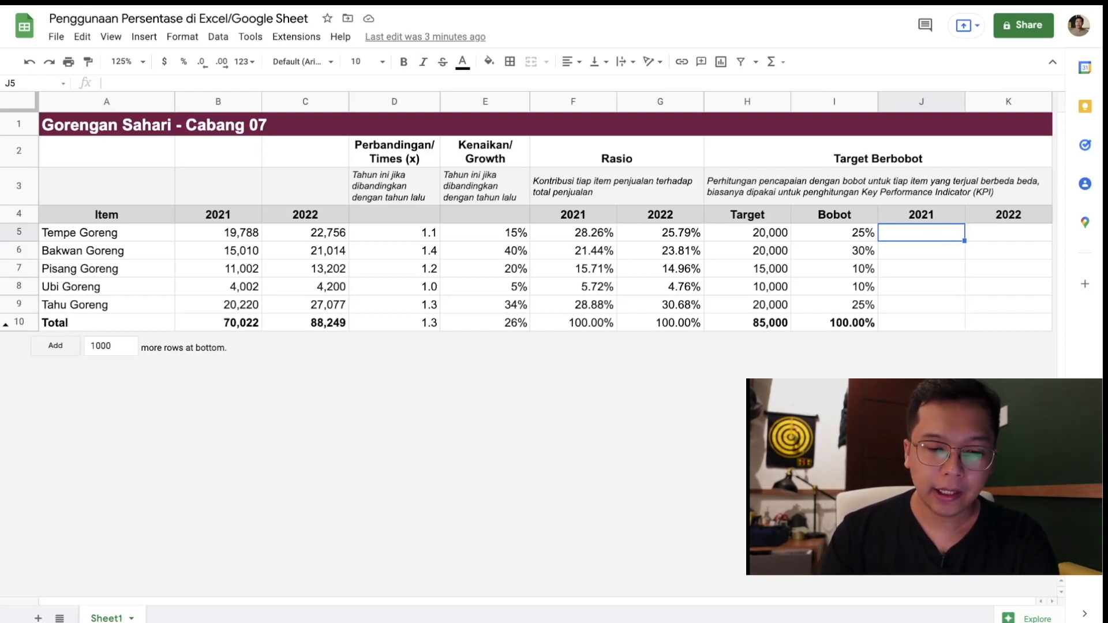
pyautogui.write('=')
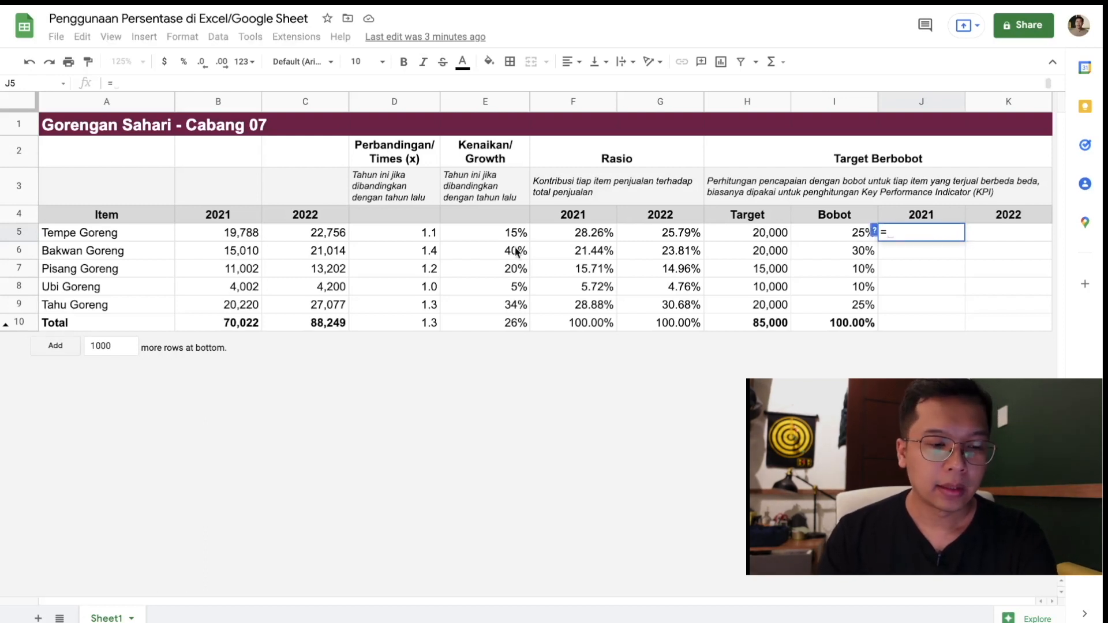
pyautogui.click(231, 241)
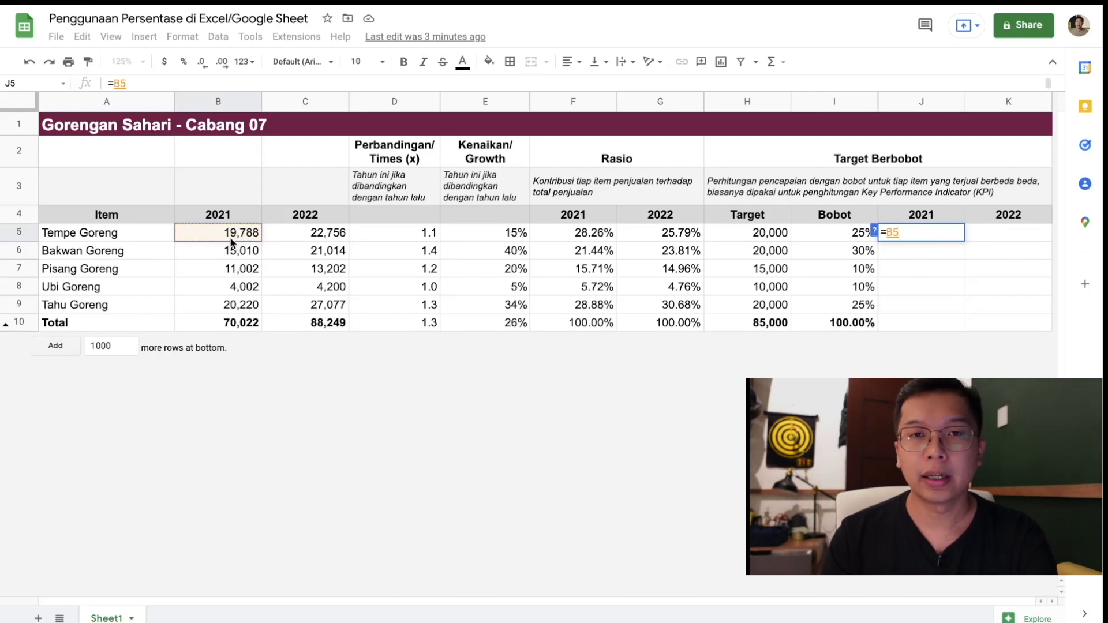
pyautogui.write('/')
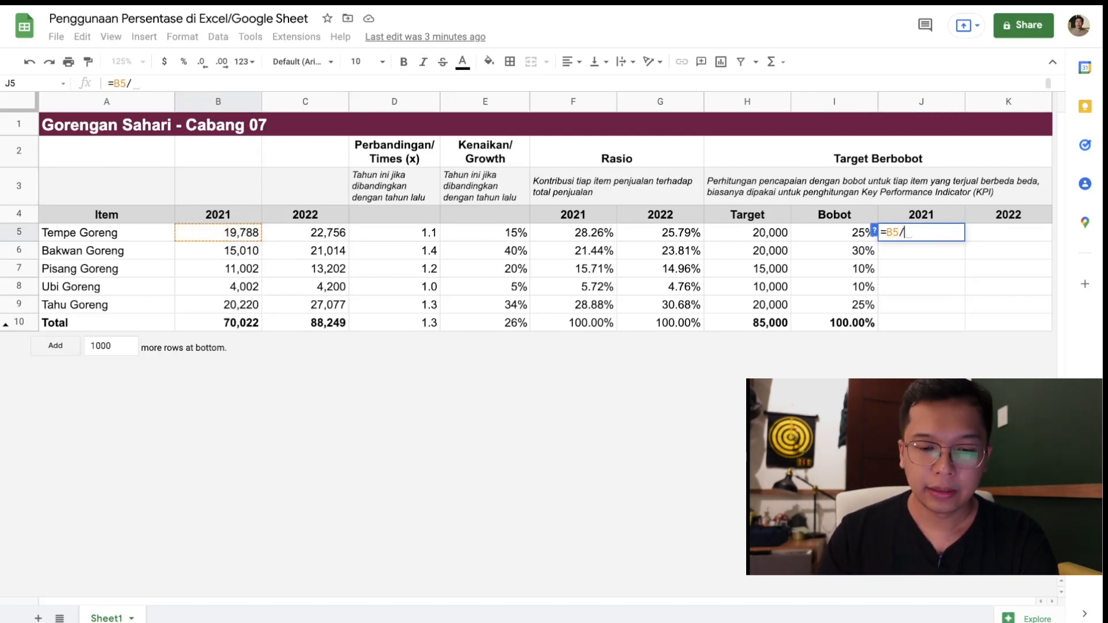
pyautogui.click(774, 232)
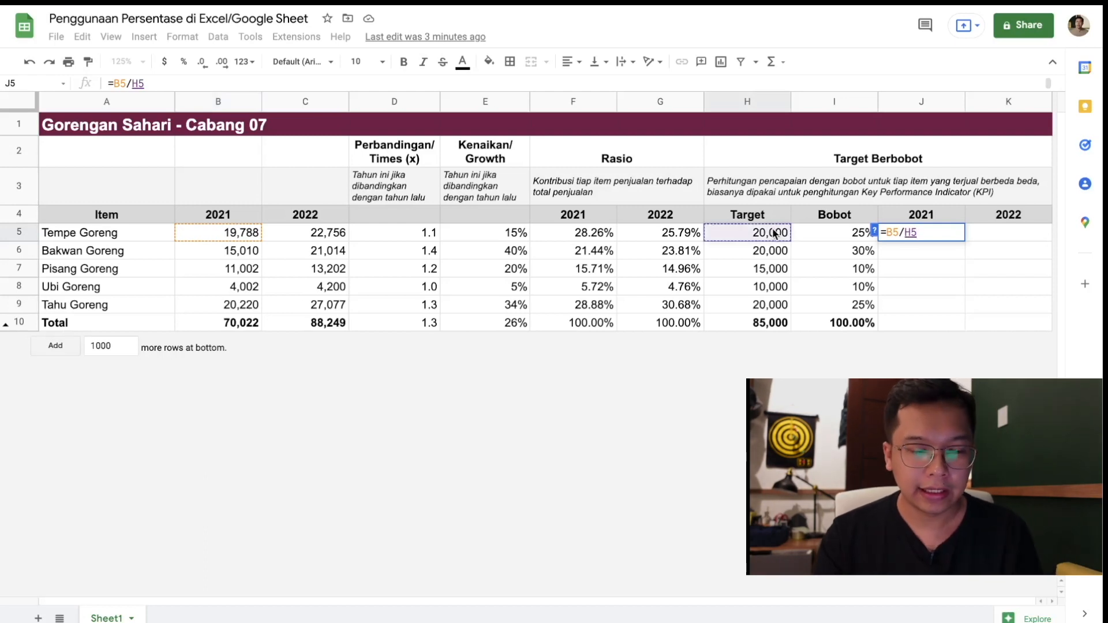
pyautogui.write('*')
pyautogui.click(846, 231)
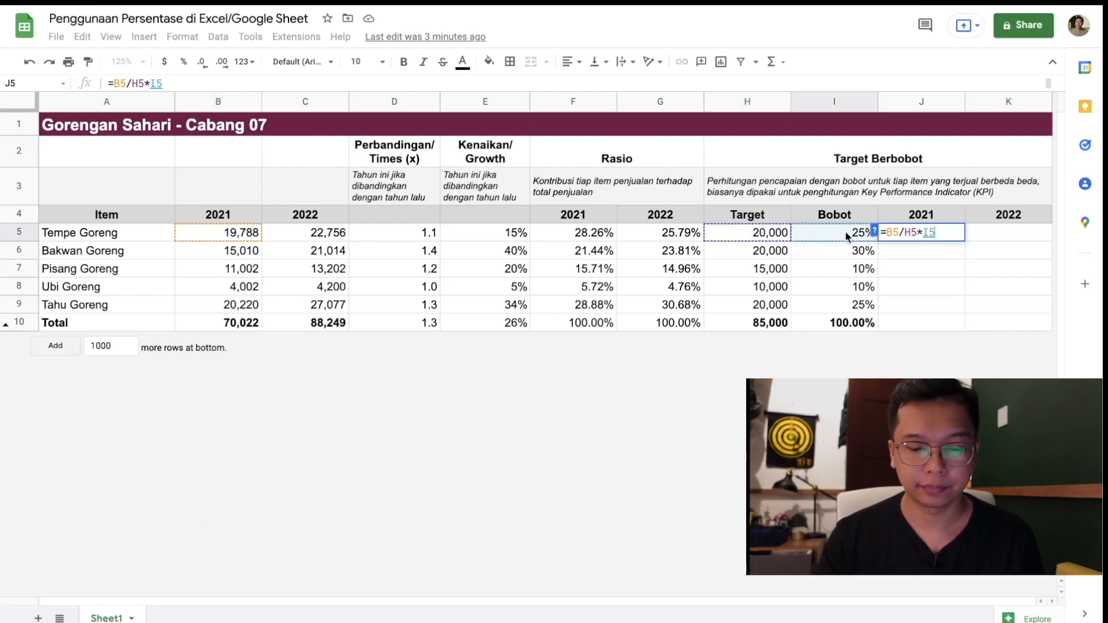
pyautogui.press('Return')
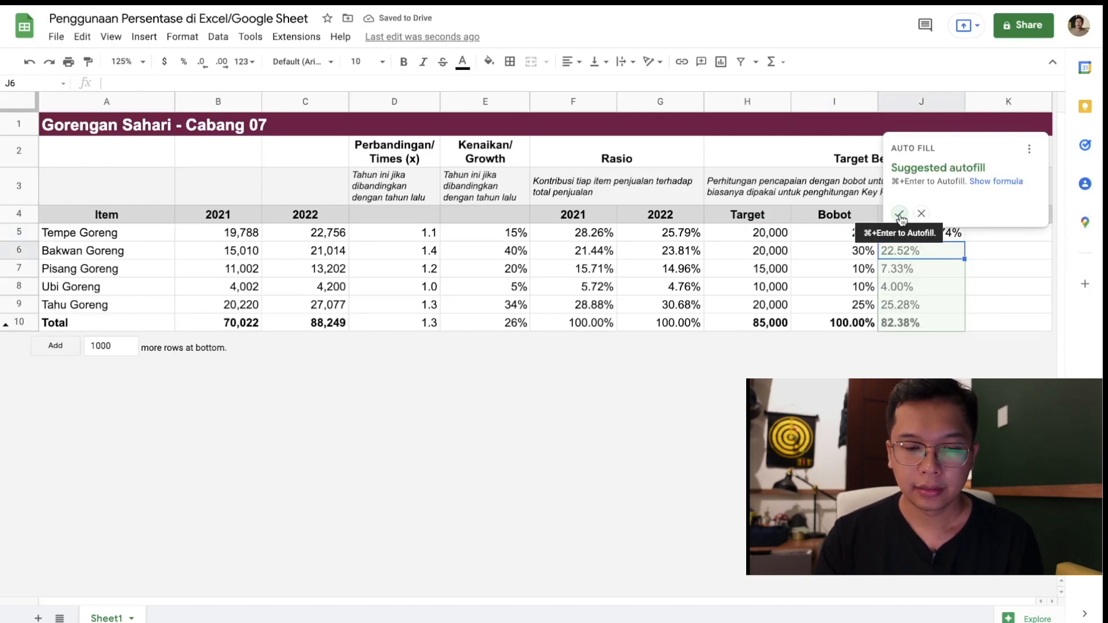
pyautogui.click(900, 213)
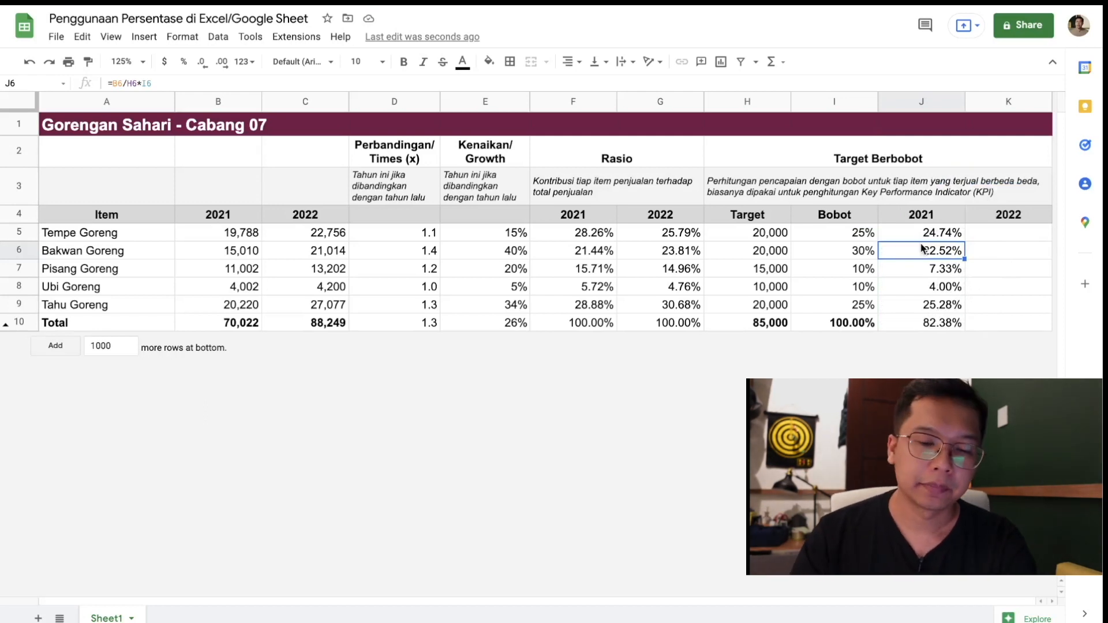
# Make the 2021 weighted target total in J10 bold and select the weighted targets in J5:J10.
pyautogui.click(936, 235)
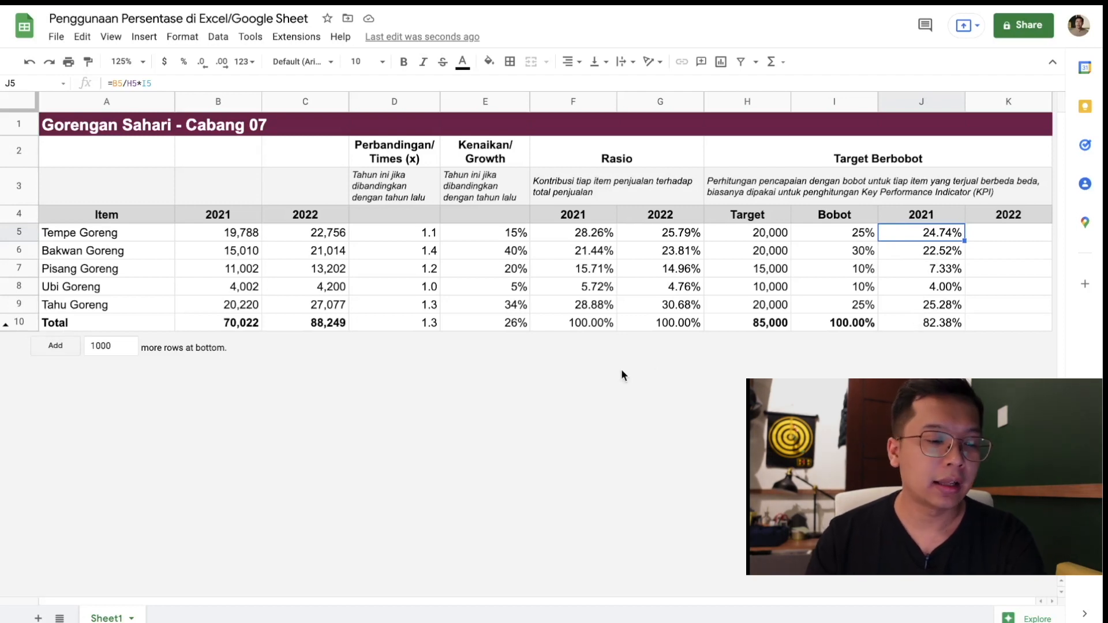
pyautogui.click(933, 324)
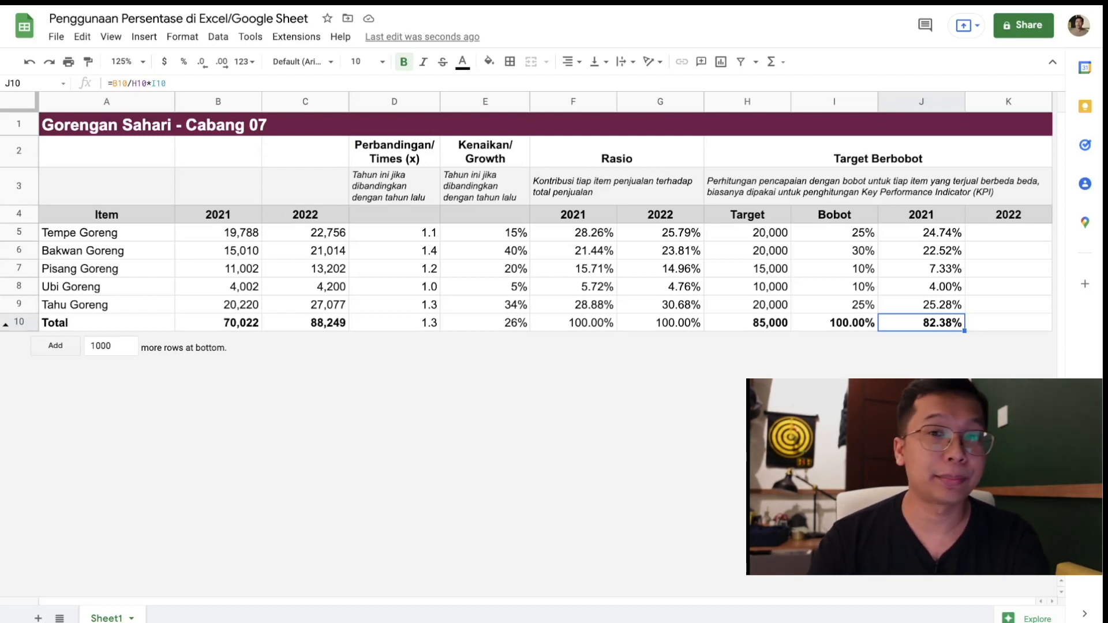
pyautogui.moveTo(957, 228); pyautogui.dragTo(947, 324)
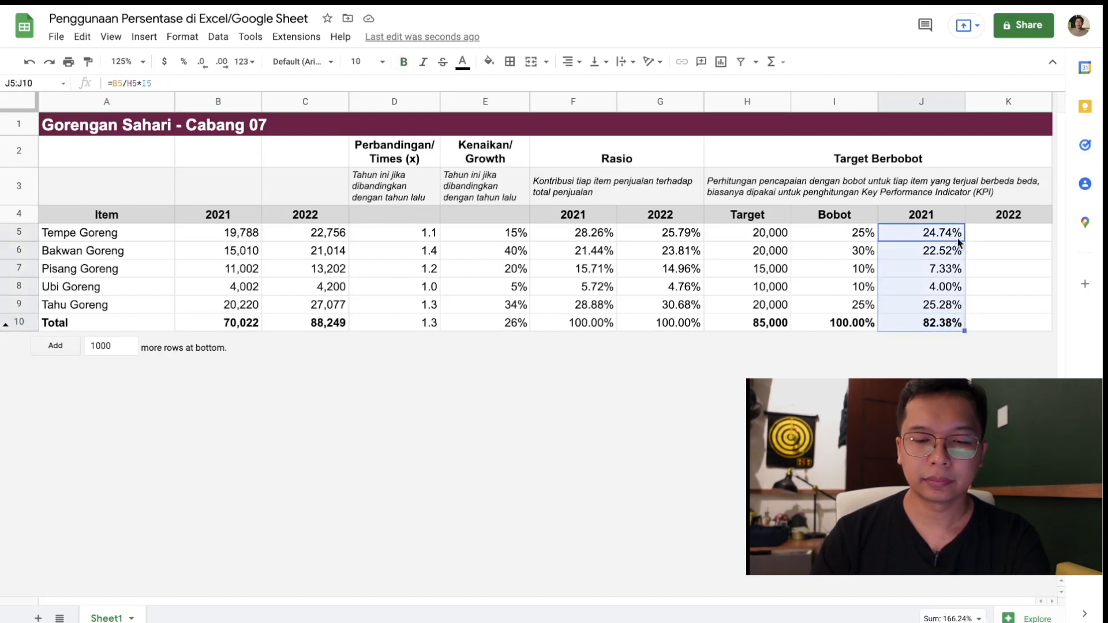
# Lock the target and weight columns in Tempe Goreng's 2021 weighted target formula, making J5 =B5/$H5*$I5.
pyautogui.click(939, 232)
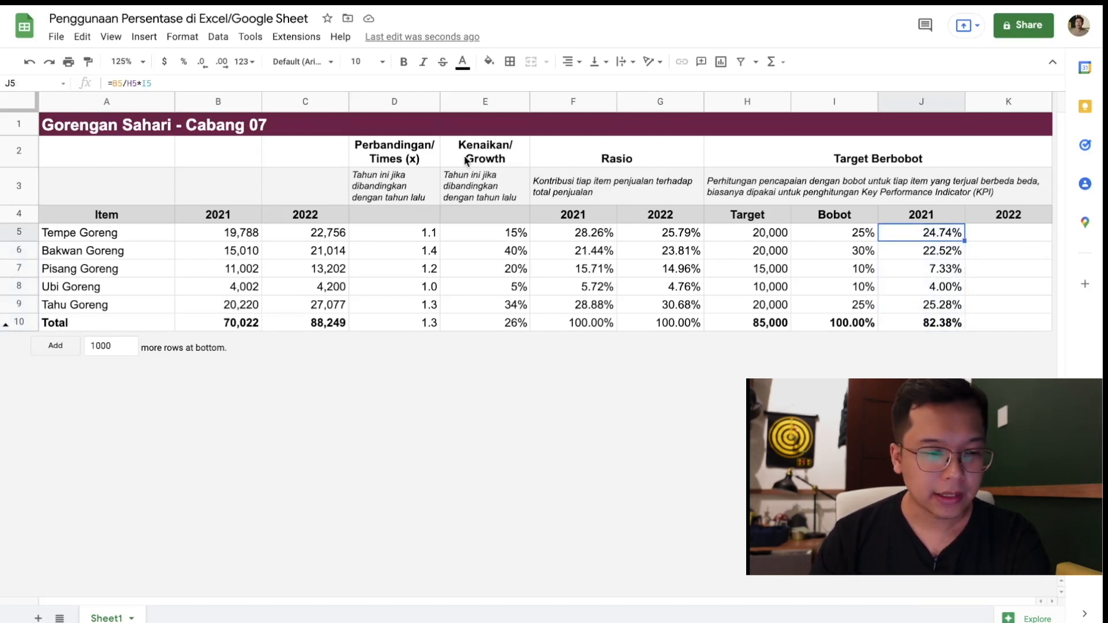
pyautogui.click(147, 83)
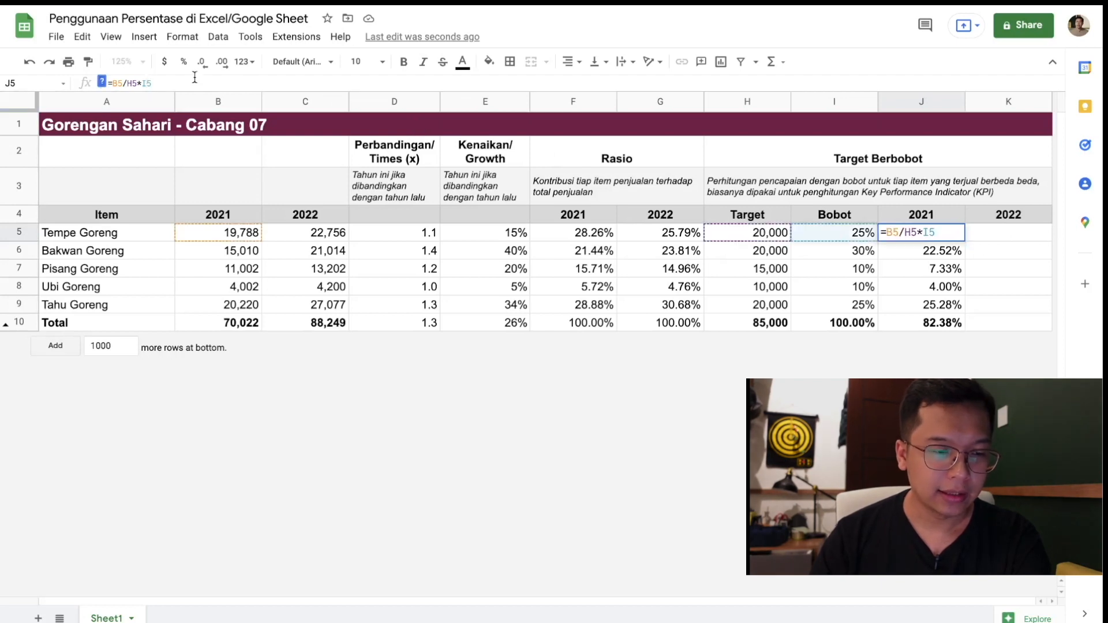
pyautogui.click(131, 83)
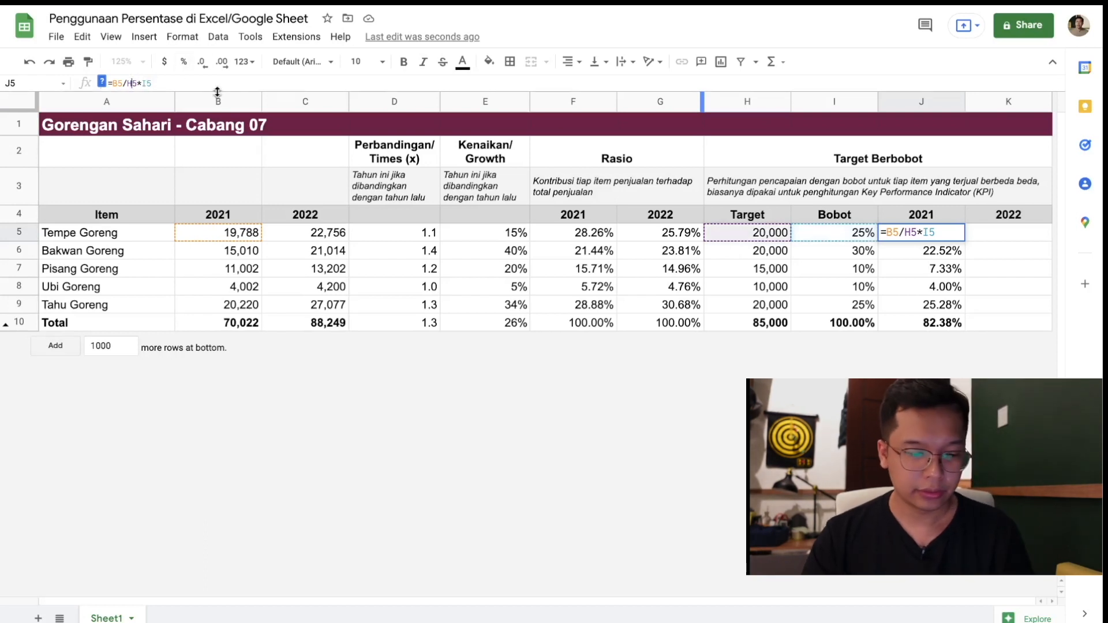
pyautogui.write('$')
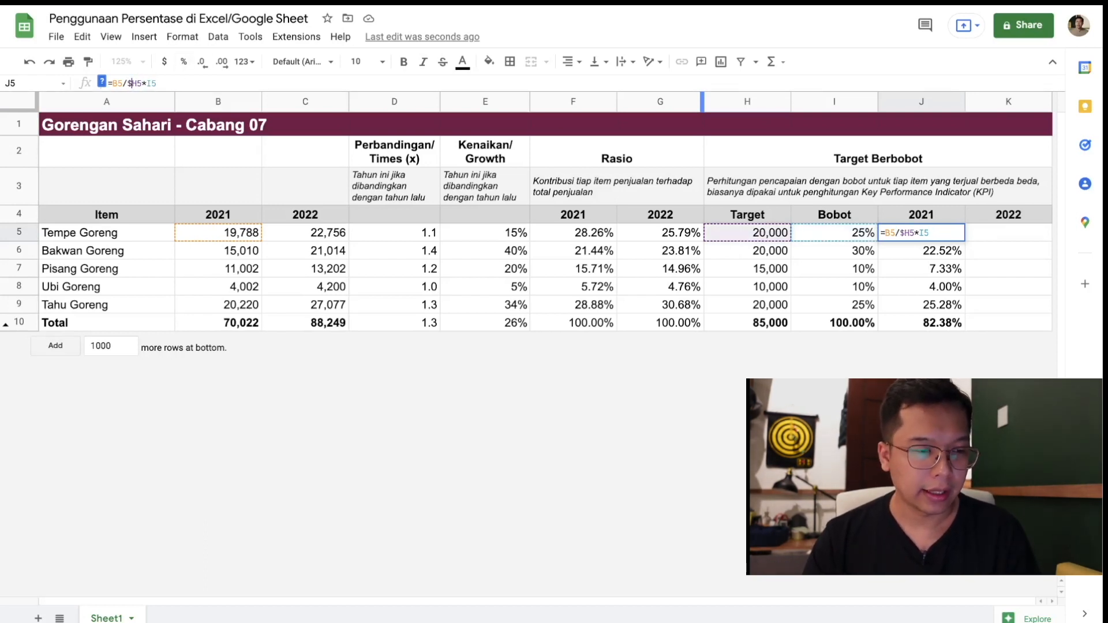
pyautogui.press('Right')
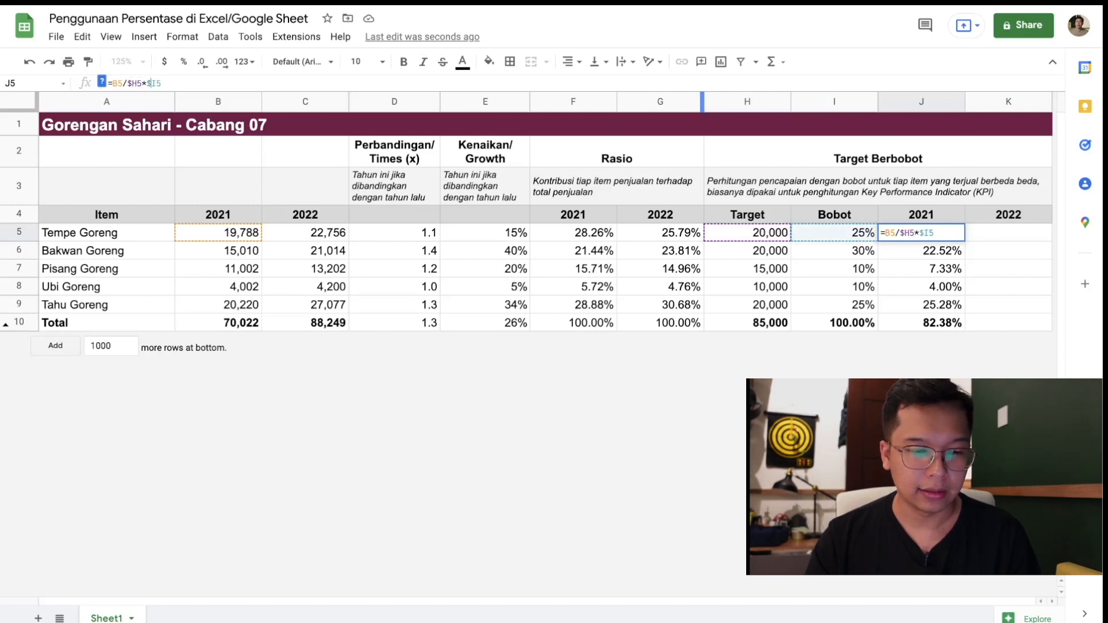
pyautogui.write('$')
pyautogui.press('Return')
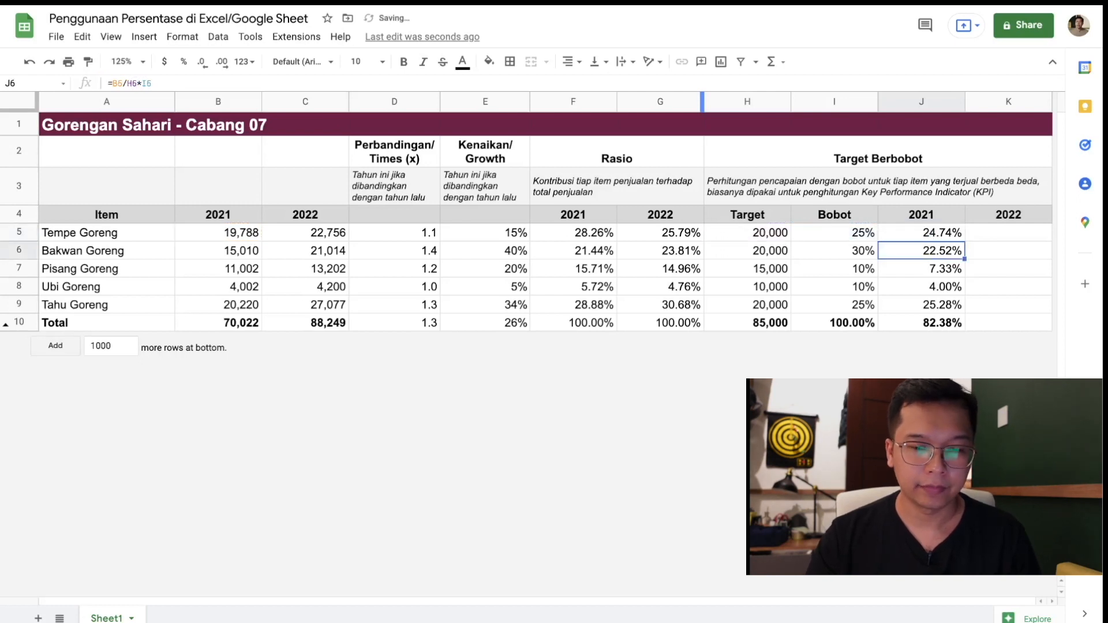
# Fill the J5 formula across to K5, and fill both columns down to the Total row.
pyautogui.click(958, 226)
pyautogui.moveTo(965, 241); pyautogui.dragTo(1059, 246)
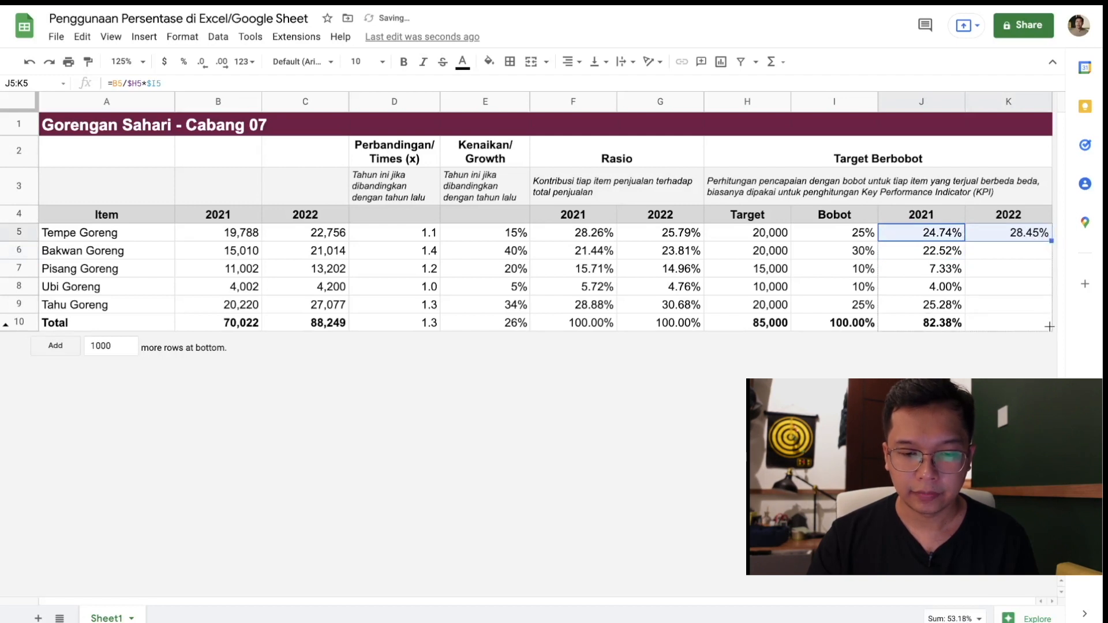
pyautogui.moveTo(1049, 327); pyautogui.dragTo(1051, 325)
# Make the 2022 weighted target total in K10 bold and replace its formula with =SUM(K5:K9).
pyautogui.click(1027, 320)
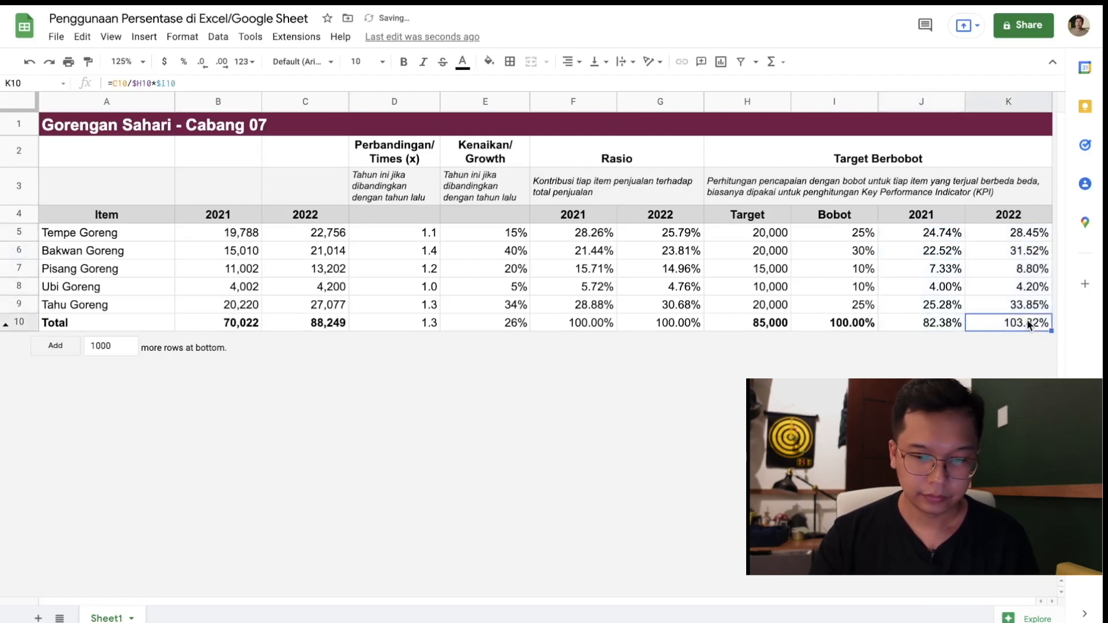
pyautogui.hotkey('ctrl', 'b')
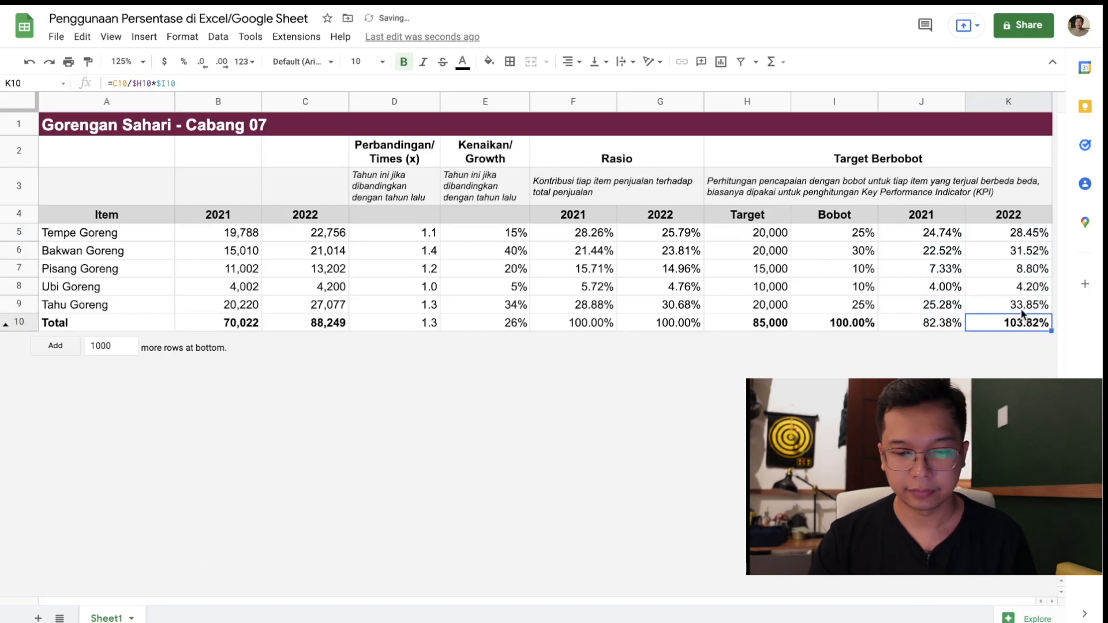
pyautogui.doubleClick(1021, 320)
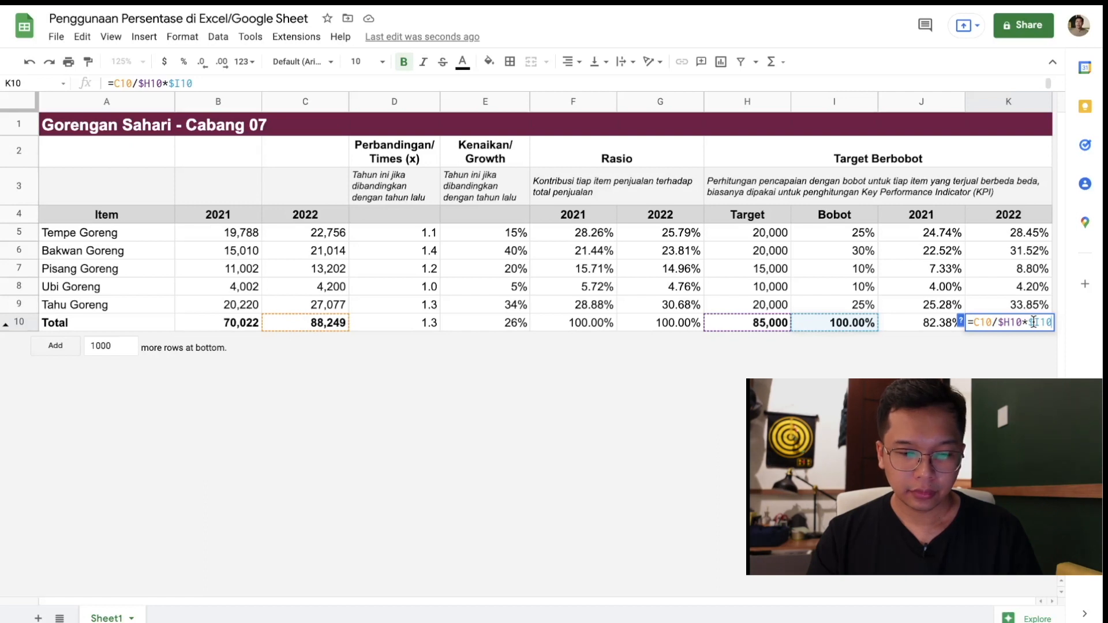
pyautogui.press('Escape')
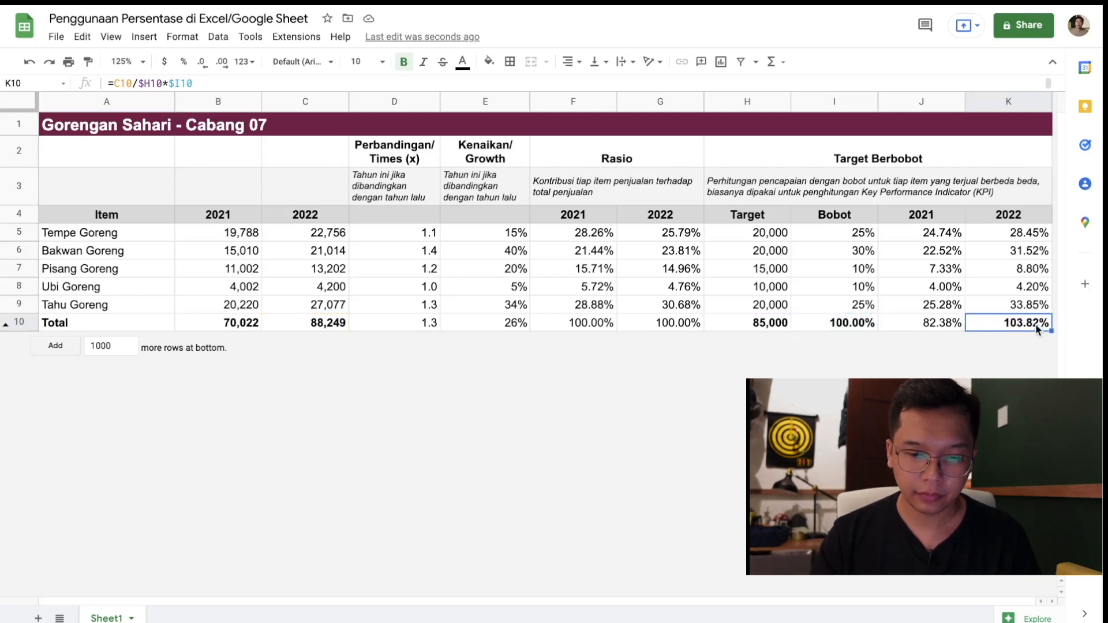
pyautogui.write('=sum')
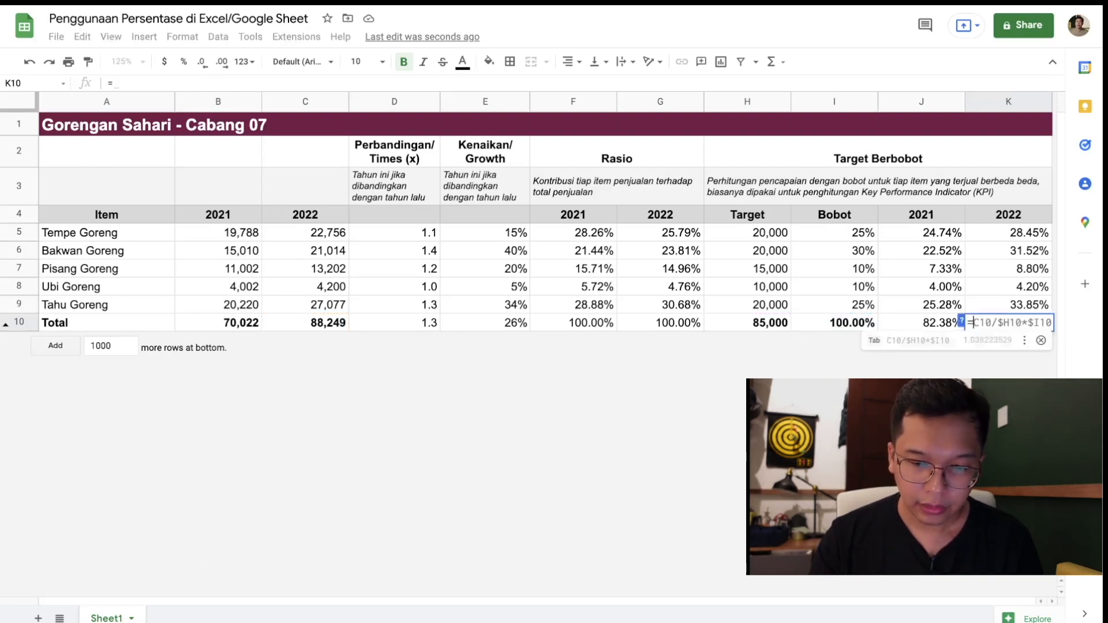
pyautogui.click(982, 341)
pyautogui.press('Return')
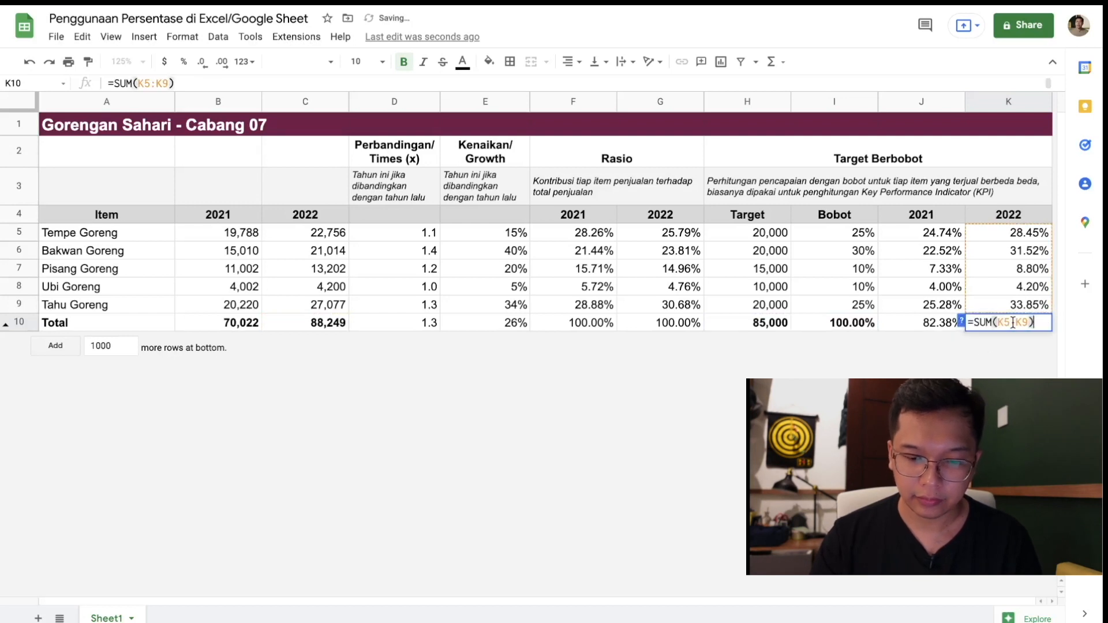
pyautogui.press('Escape')
# Replace the 2021 weighted target total in J10 with =SUM(J5:J9) and make it bold.
pyautogui.click(930, 327)
pyautogui.doubleClick(945, 323)
pyautogui.hotkey('ctrl', 'a')
pyautogui.write('=sum(')
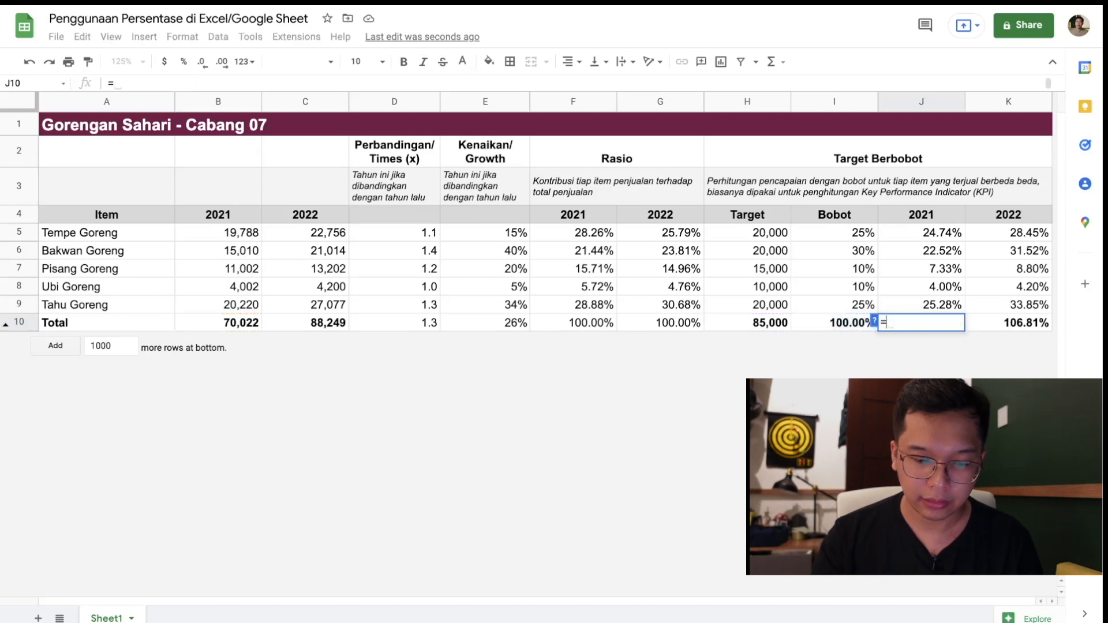
pyautogui.moveTo(951, 233); pyautogui.dragTo(951, 300)
pyautogui.press('Return')
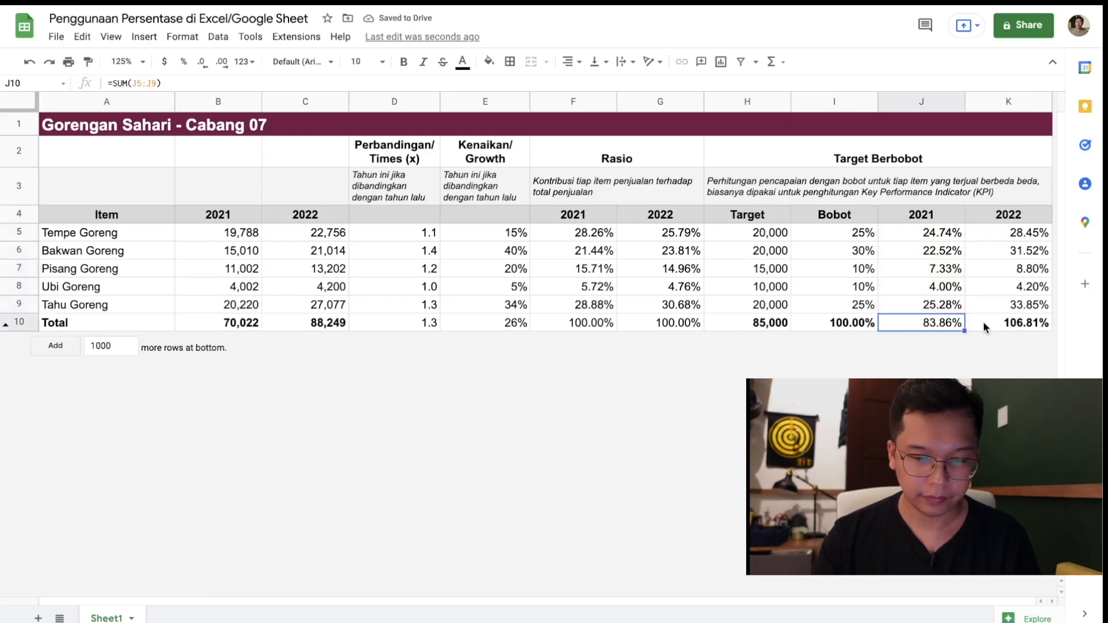
# Check the 2022 weighted target formulas for Tempe Goreng, Bakwan Goreng and the Total in K5, K6 and K10.
pyautogui.doubleClick(1030, 321)
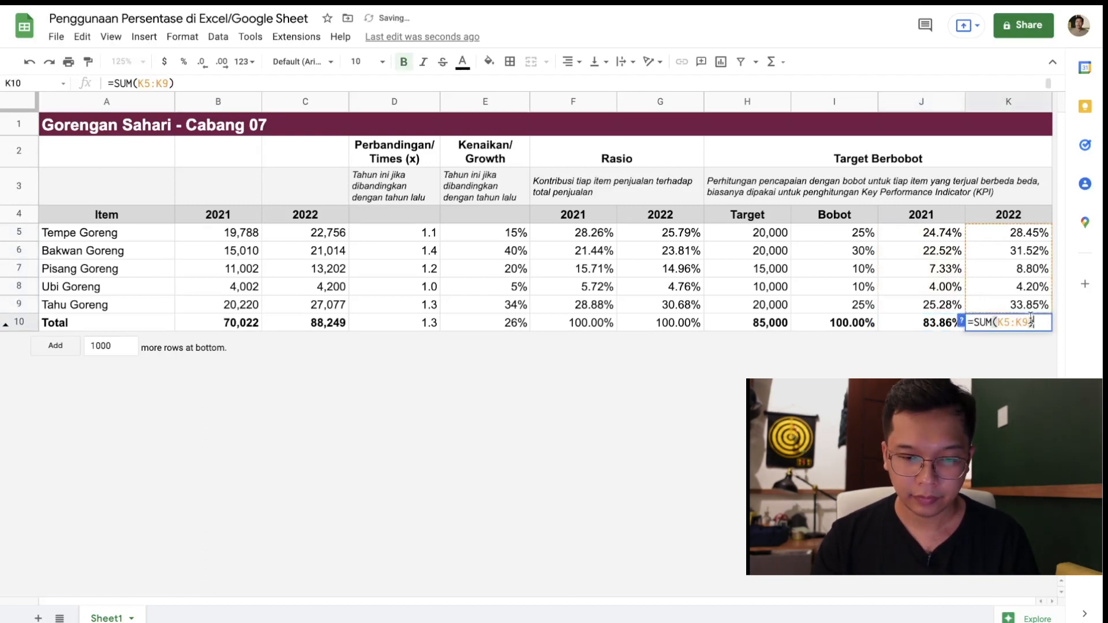
pyautogui.click(1023, 231)
pyautogui.doubleClick(1023, 231)
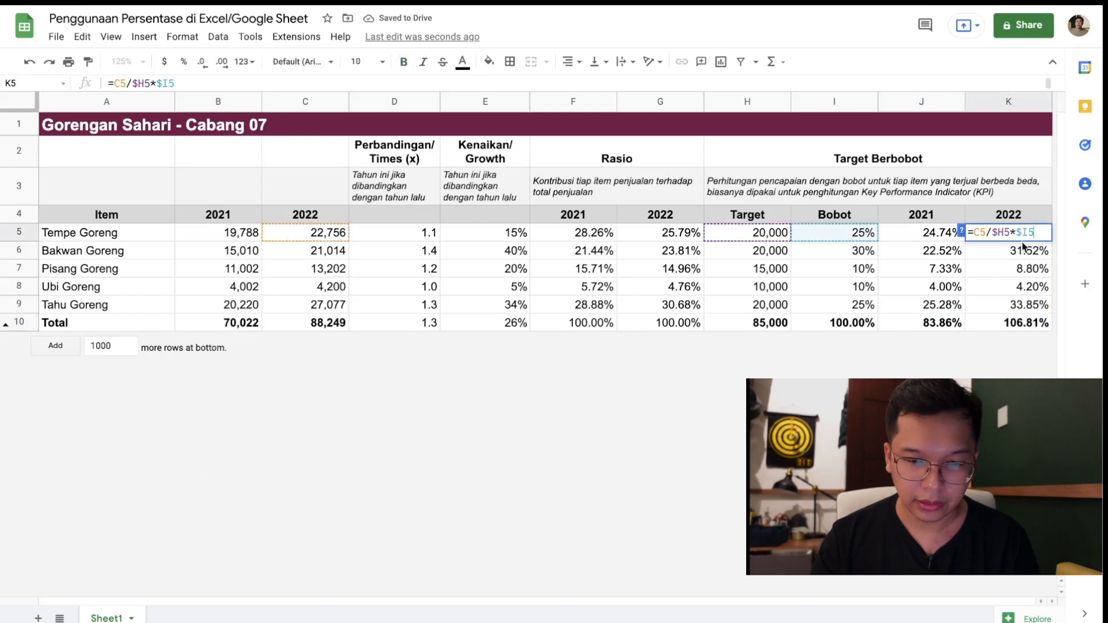
pyautogui.click(1022, 254)
pyautogui.doubleClick(1022, 251)
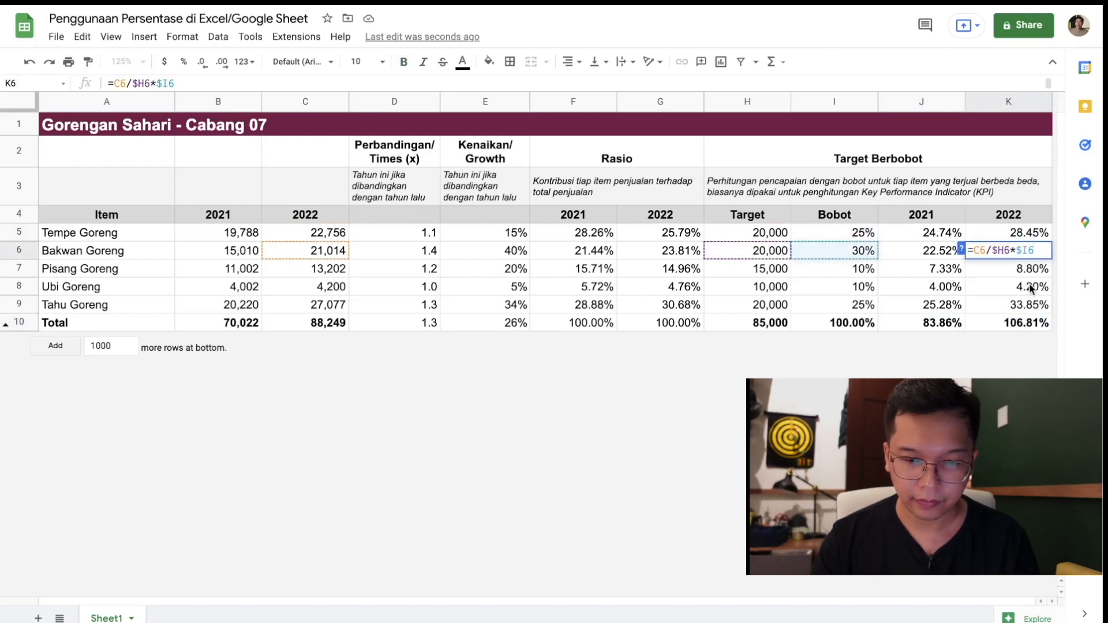
pyautogui.click(1025, 323)
pyautogui.doubleClick(1022, 321)
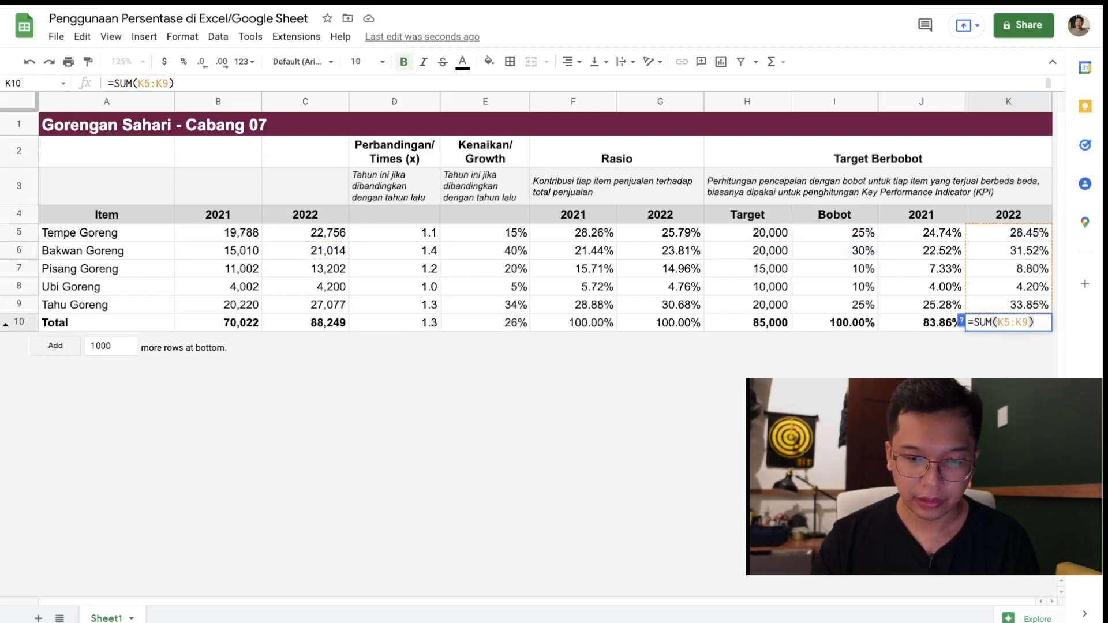
pyautogui.press('Escape')
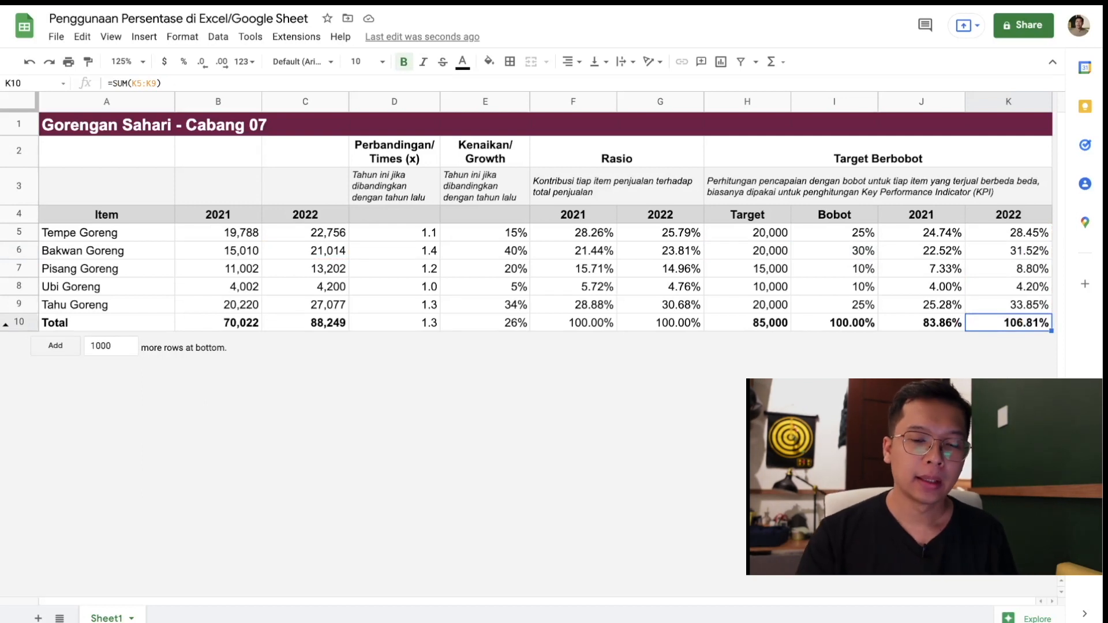